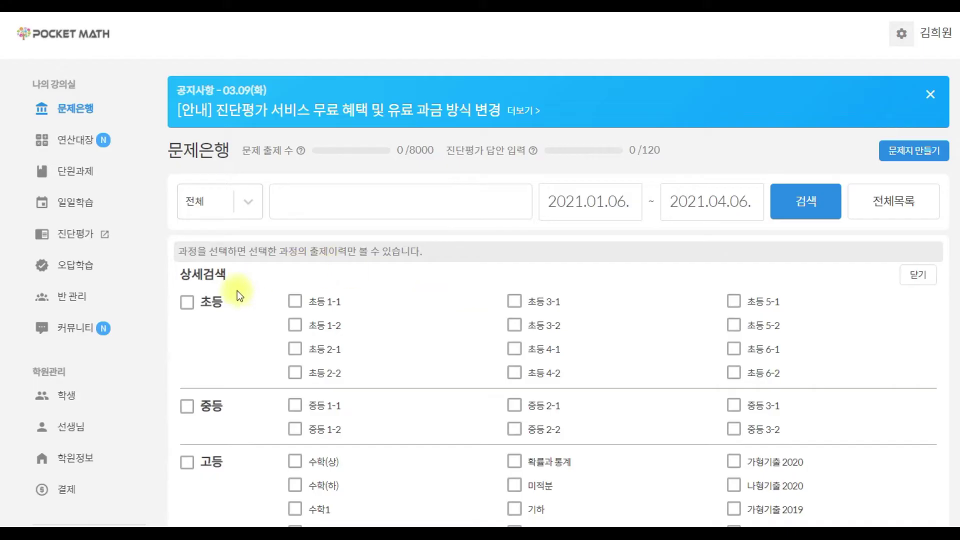
# - Open the single-student registration form in student management and review its required grade, ID, password and name fields
pyautogui.click(68, 399)
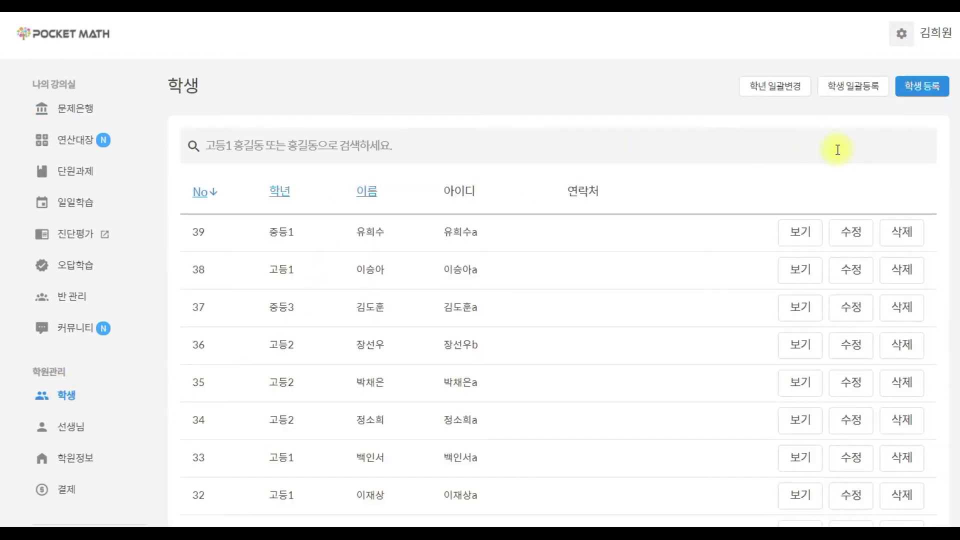
pyautogui.click(928, 93)
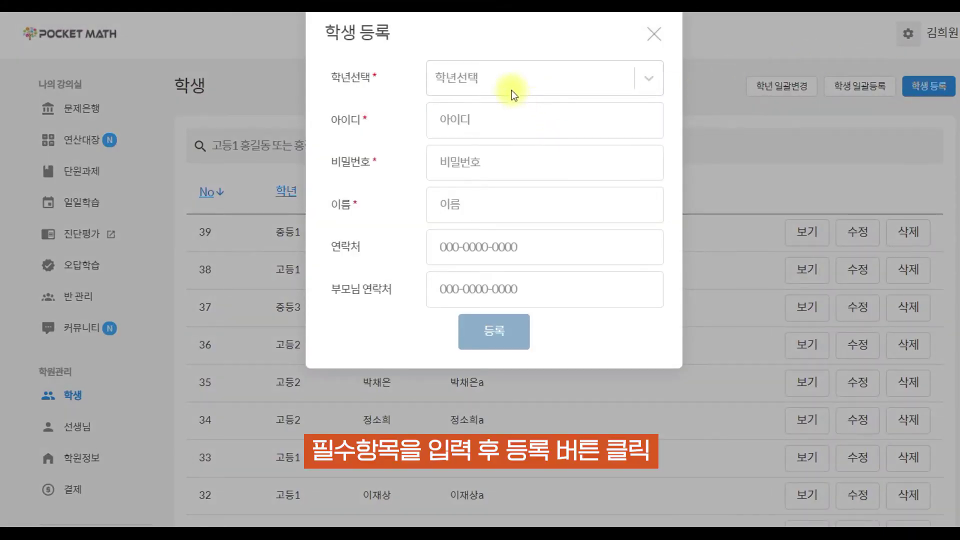
pyautogui.click(481, 119)
pyautogui.click(494, 162)
pyautogui.click(517, 209)
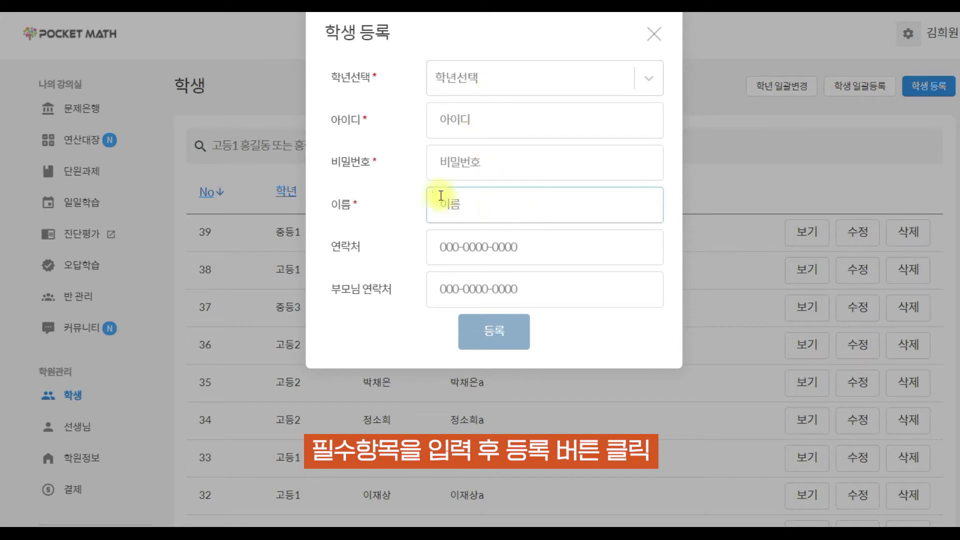
pyautogui.click(314, 150)
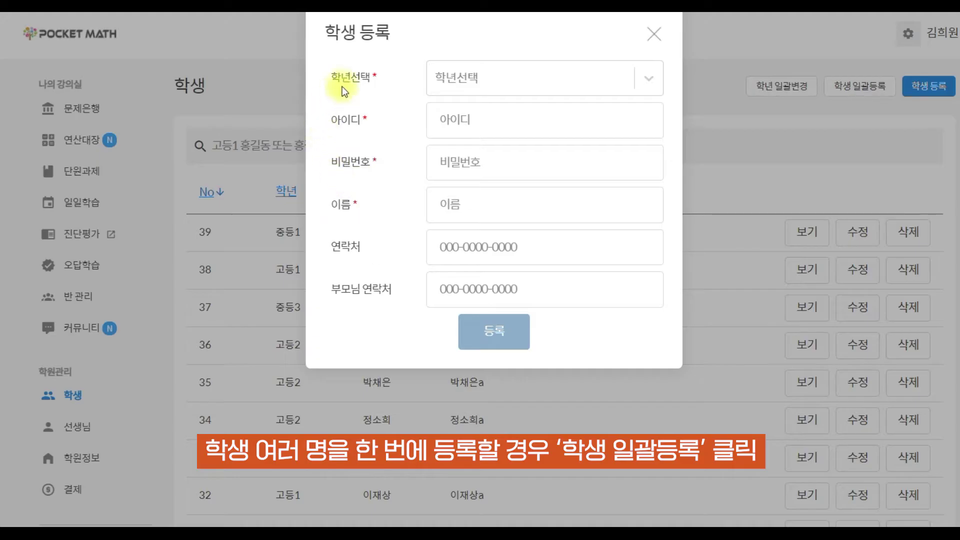
pyautogui.click(456, 150)
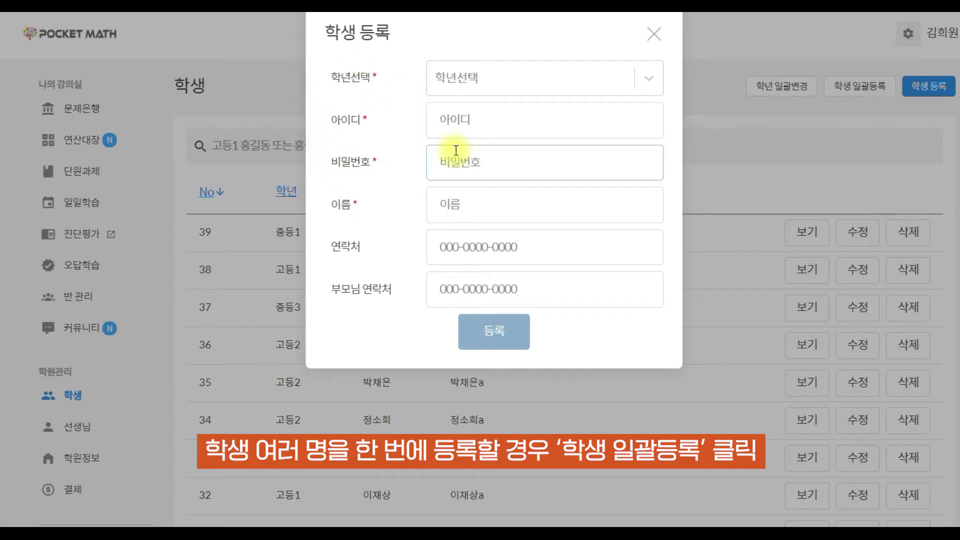
pyautogui.click(650, 42)
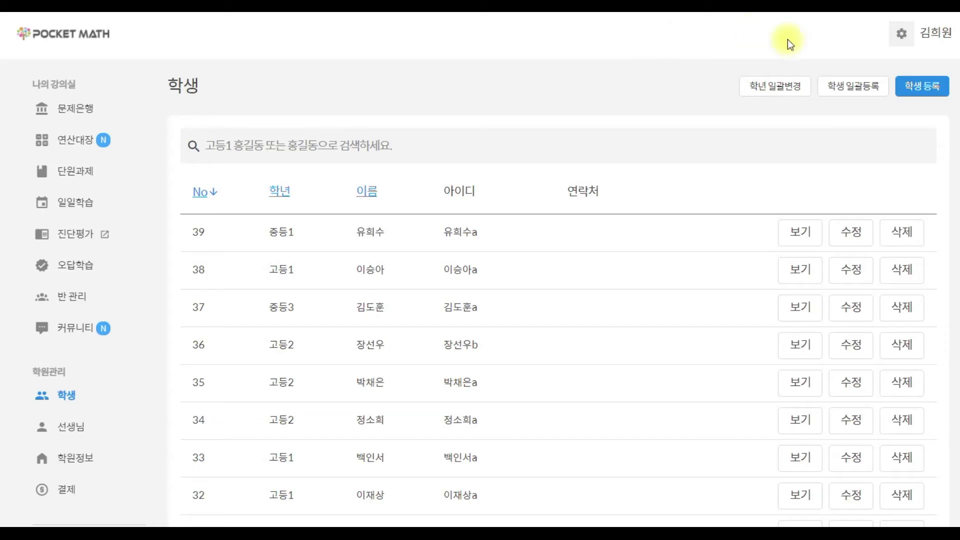
# - View the xlsx bulk student registration option and the bulk grade change dialog (학년 일괄변경)
pyautogui.click(857, 94)
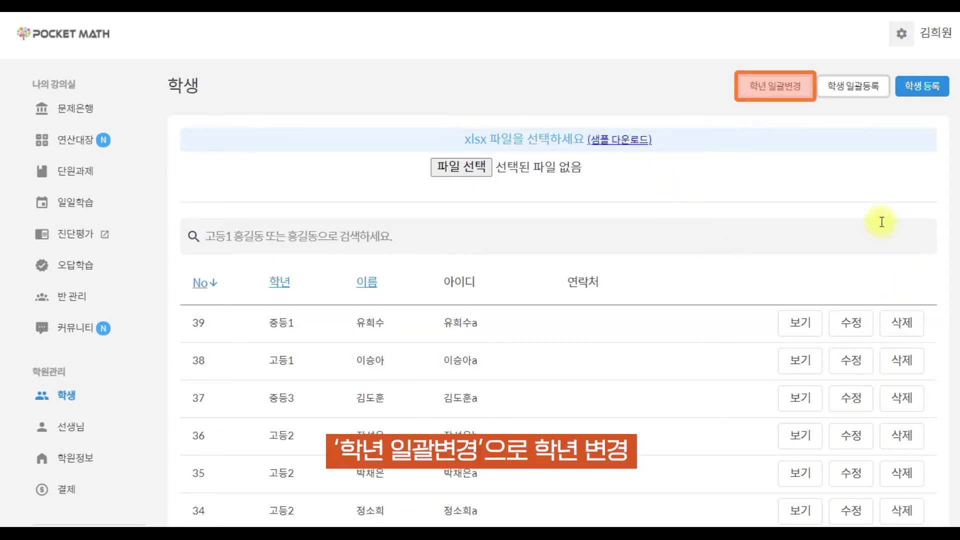
pyautogui.click(779, 93)
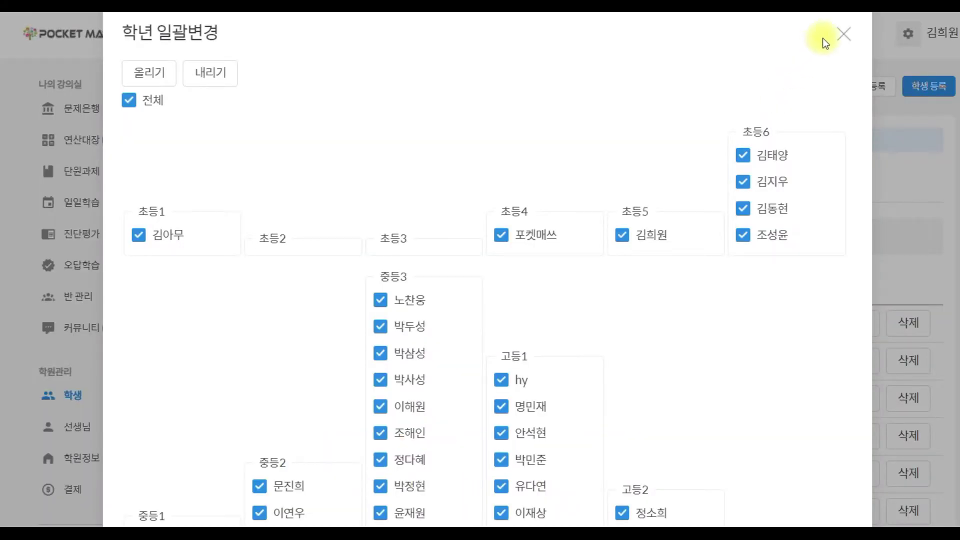
pyautogui.click(842, 35)
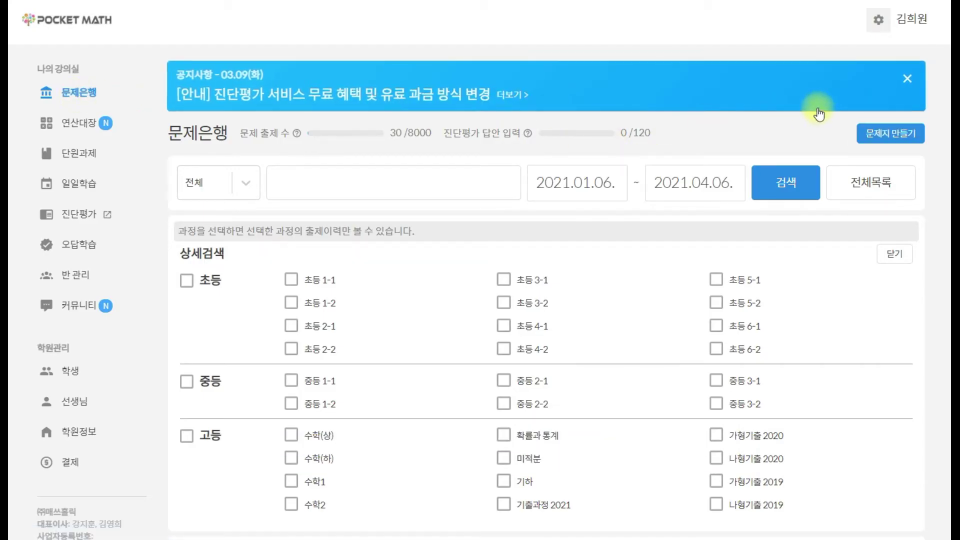
# - Start a new worksheet from the problem bank with the high school courses 수학1 and 수학2
pyautogui.click(867, 139)
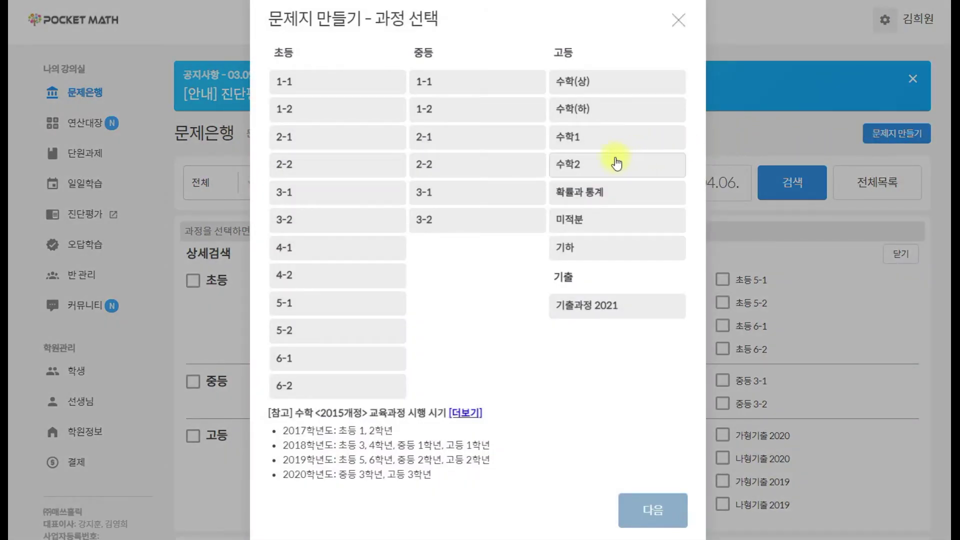
pyautogui.click(572, 144)
pyautogui.click(574, 163)
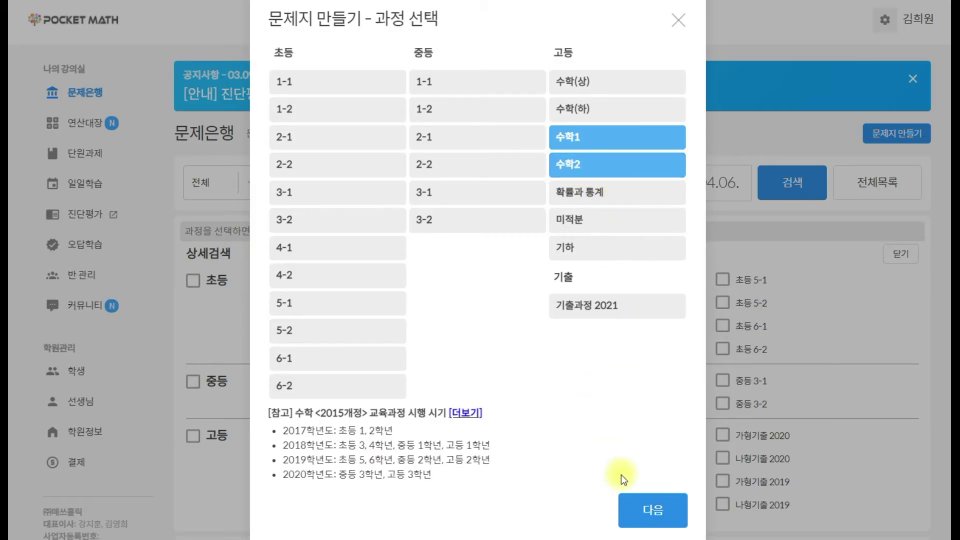
pyautogui.click(649, 526)
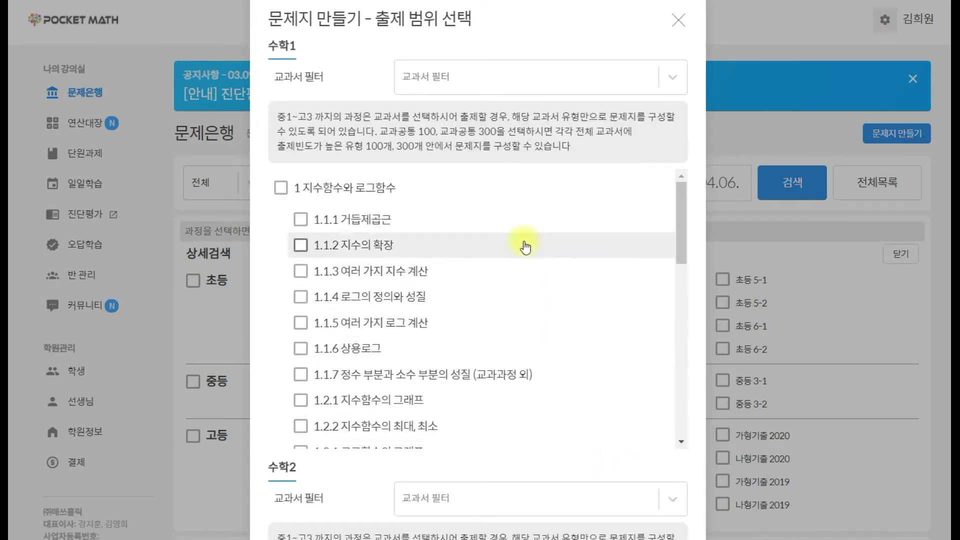
# - Include units 1.1.1 거듭제곱근, 1.1.2 지수의 확장, 1.1.5 여러 가지 로그 계산 and 1.1.6 상용로그 of 수학1
pyautogui.click(370, 231)
pyautogui.click(369, 244)
pyautogui.click(355, 322)
pyautogui.click(339, 355)
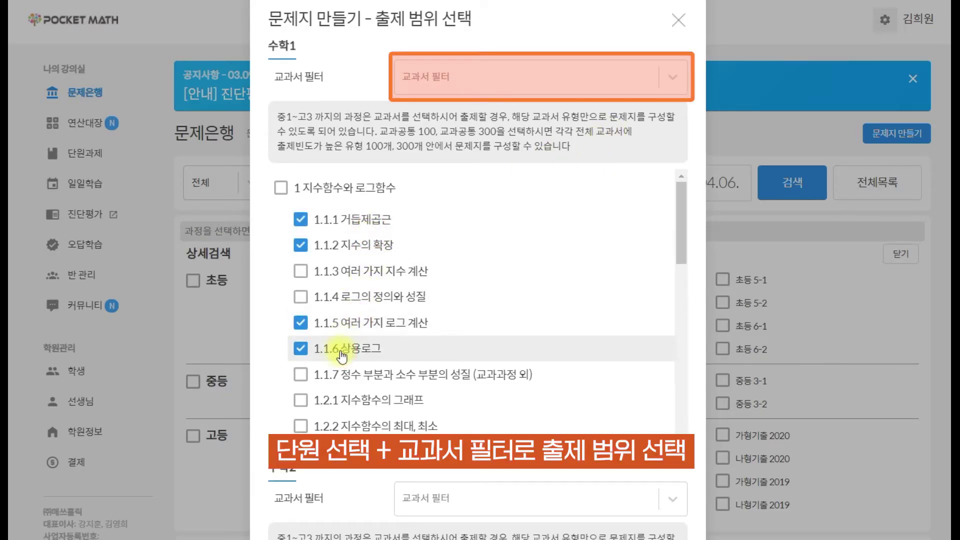
# - Set the 수학1 textbook filter to 교과공통 300 and proceed to the worksheet settings
pyautogui.click(678, 85)
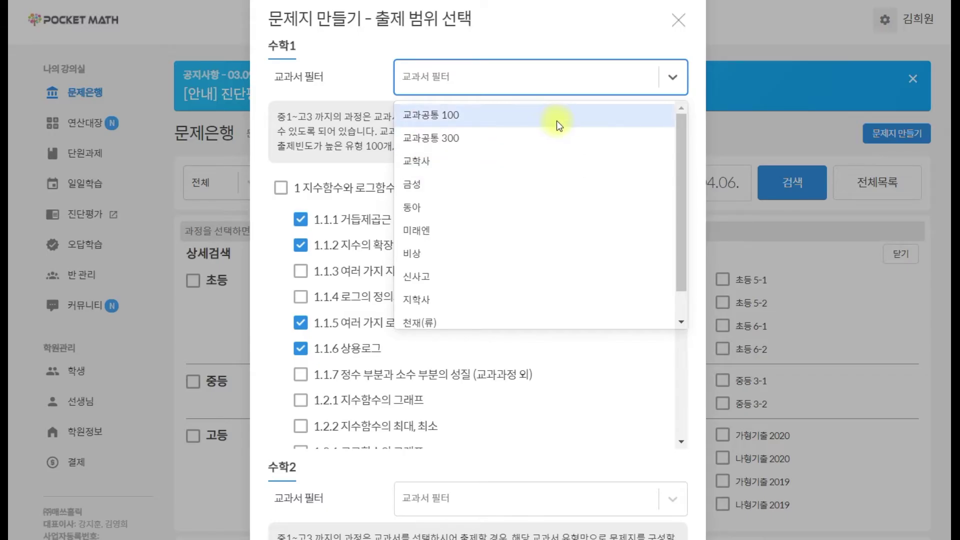
pyautogui.click(526, 134)
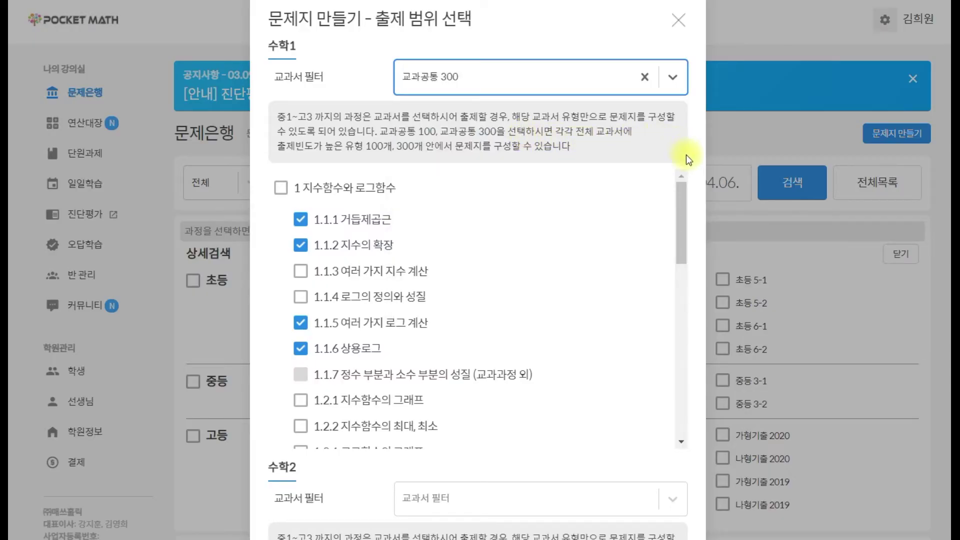
pyautogui.scroll(-8, 691, 172)
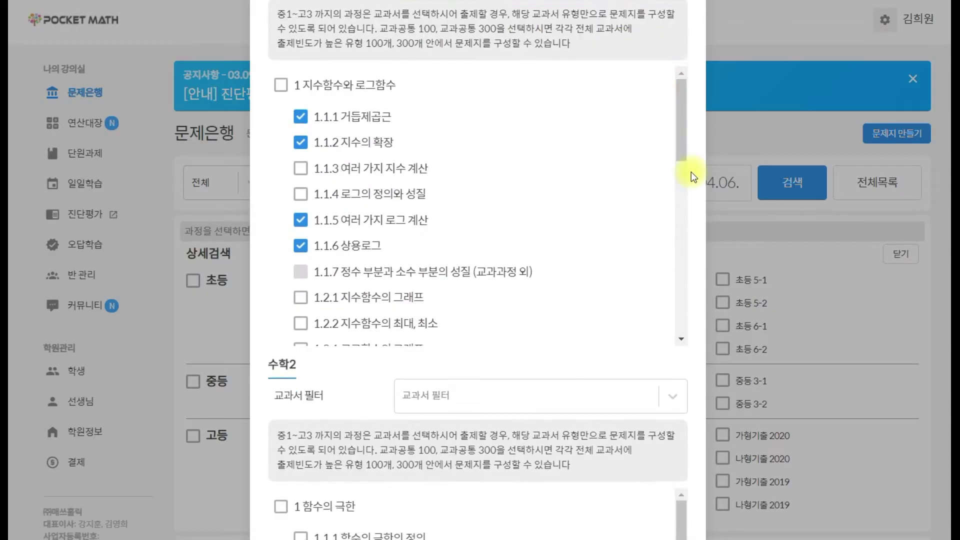
pyautogui.click(656, 480)
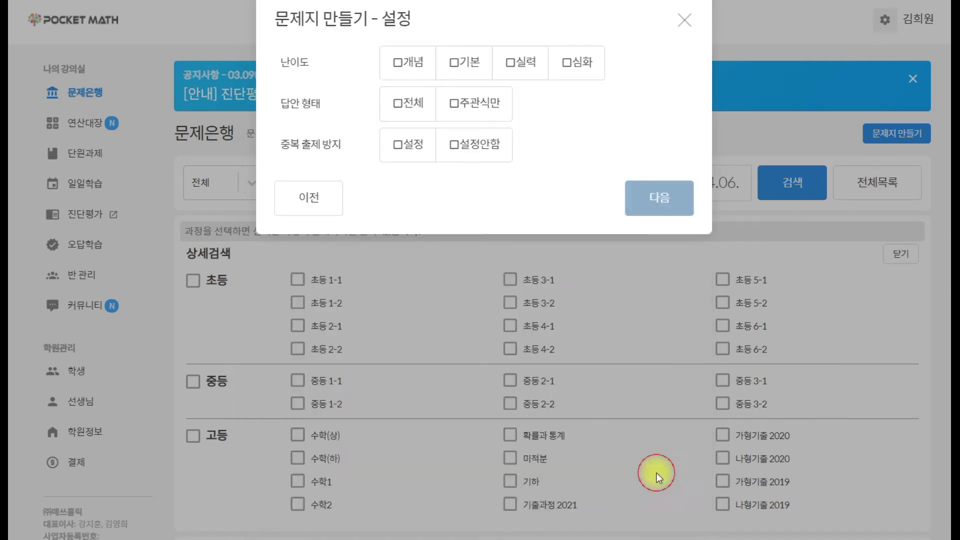
# - Enable all four difficulty levels for the worksheet: 개념, 기본, 실력 and 심화
pyautogui.click(405, 77)
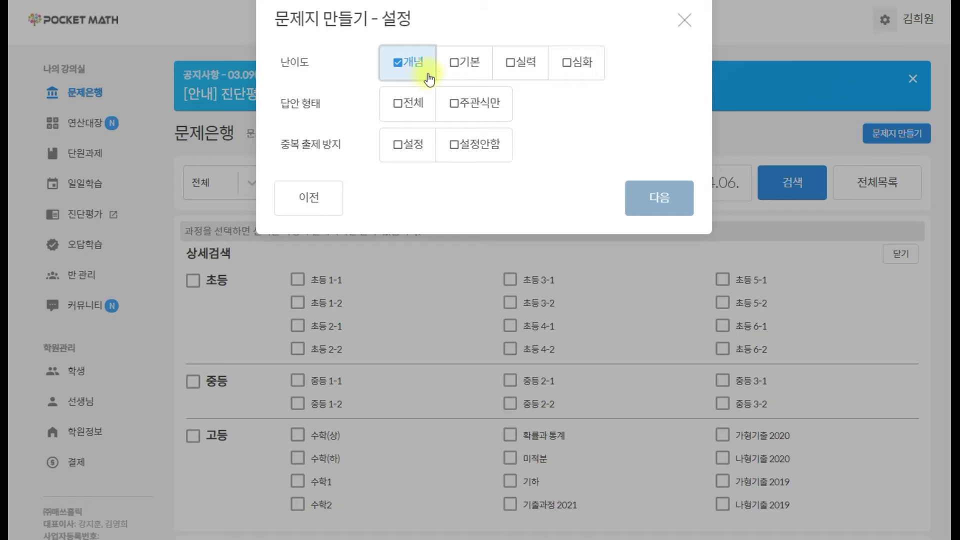
pyautogui.click(471, 75)
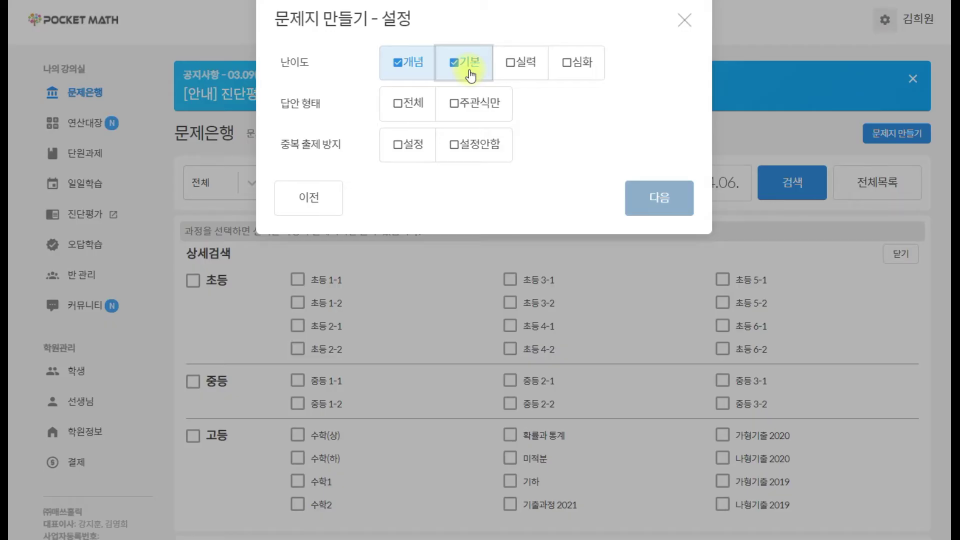
pyautogui.click(522, 71)
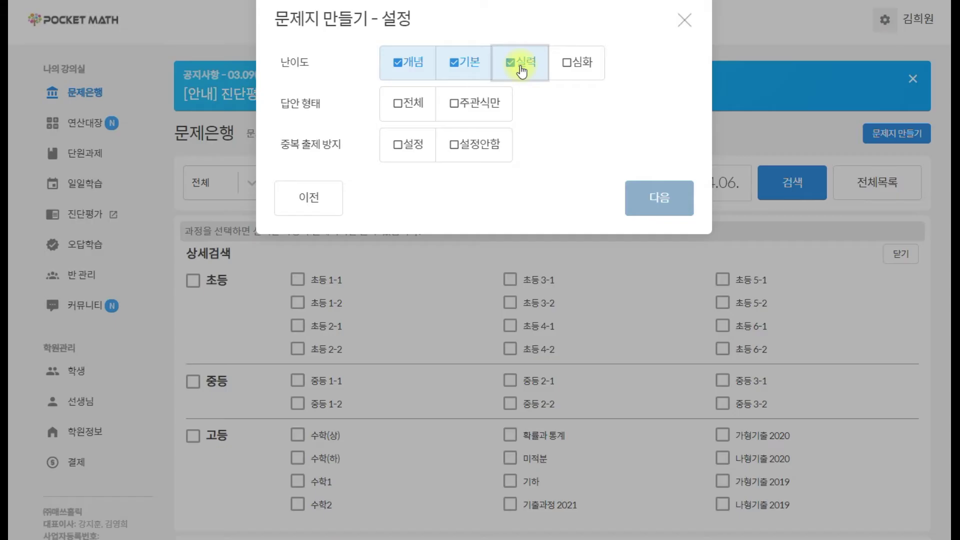
pyautogui.click(569, 70)
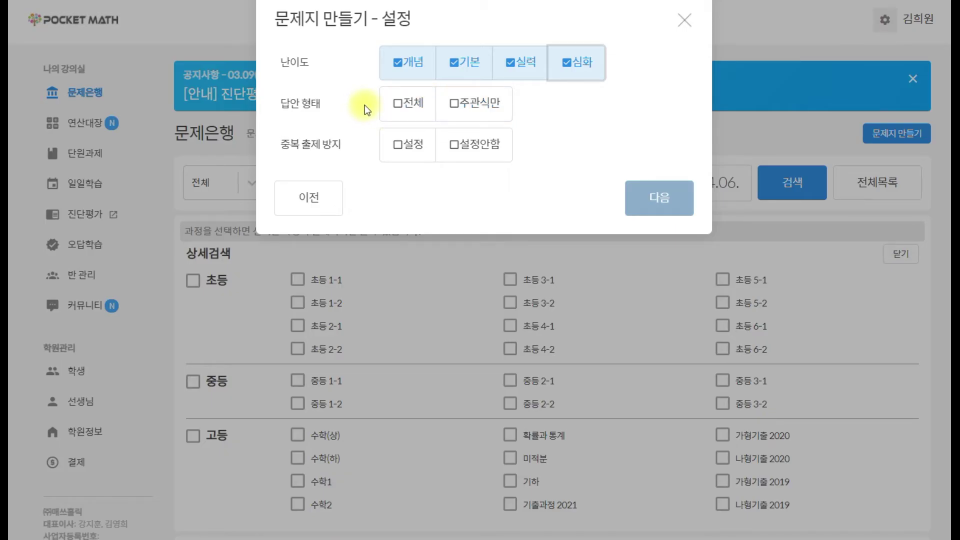
# - Set the answer format to 전체, turn on duplicate-question prevention (설정), and proceed to worksheet naming
pyautogui.click(413, 106)
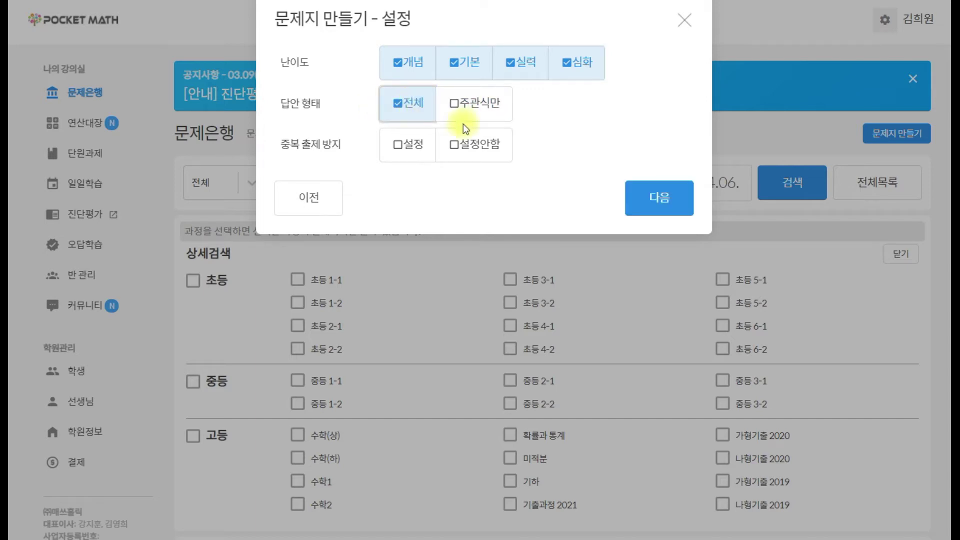
pyautogui.click(454, 106)
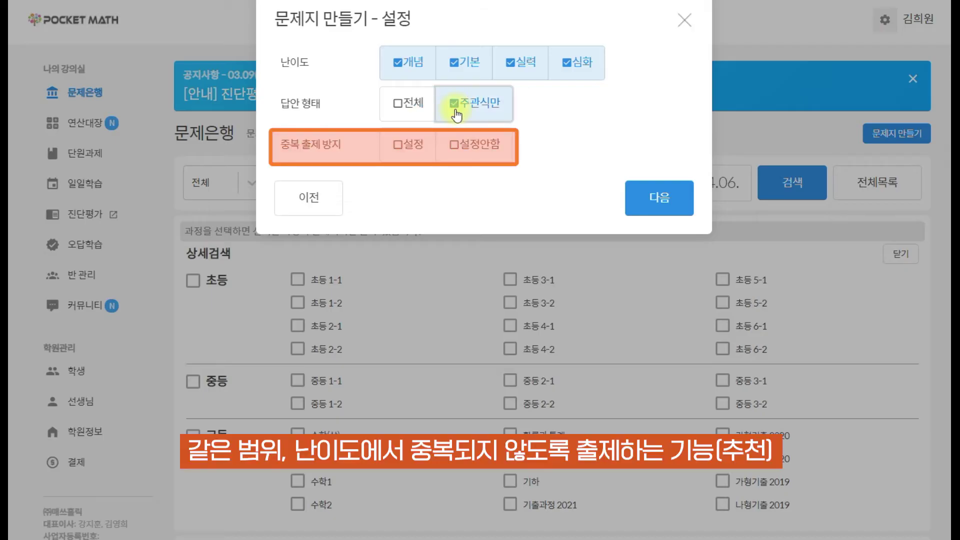
pyautogui.click(423, 108)
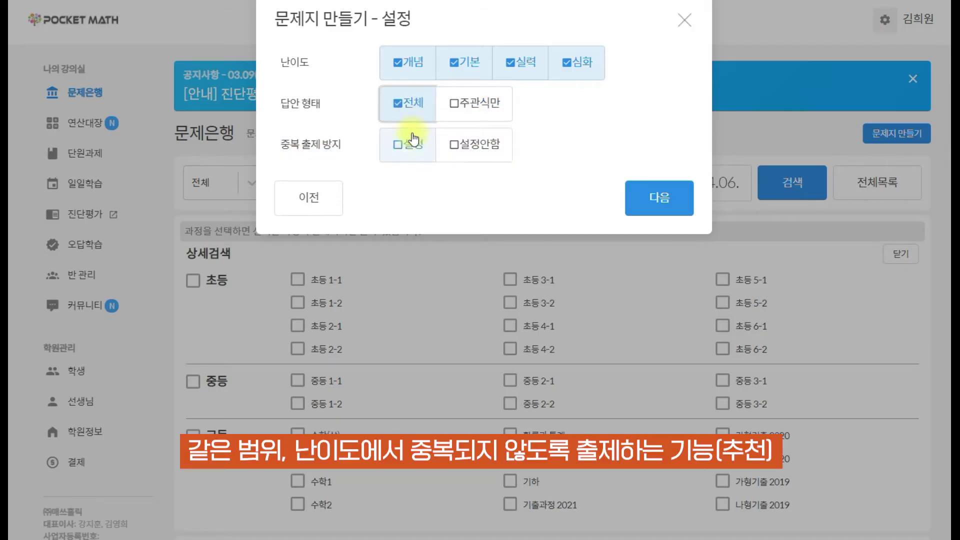
pyautogui.click(411, 150)
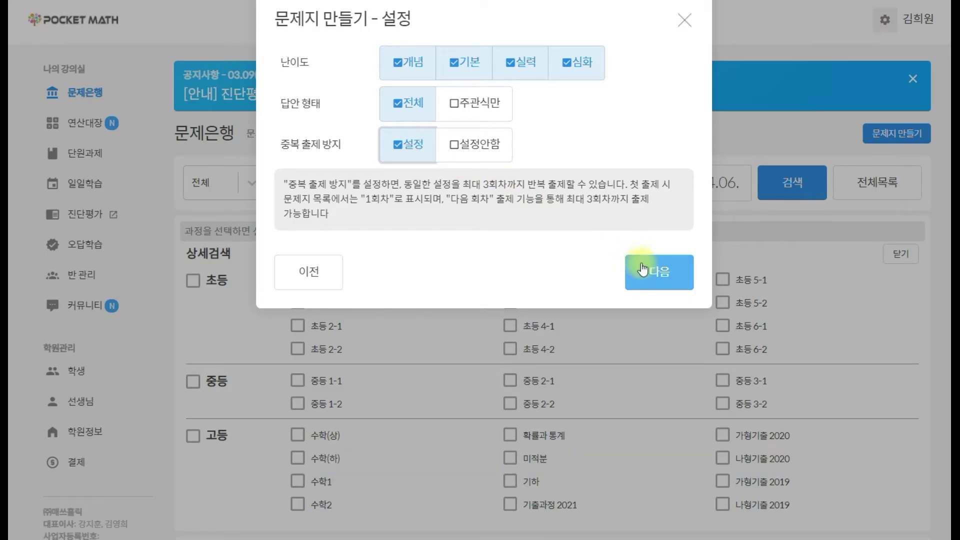
pyautogui.click(660, 275)
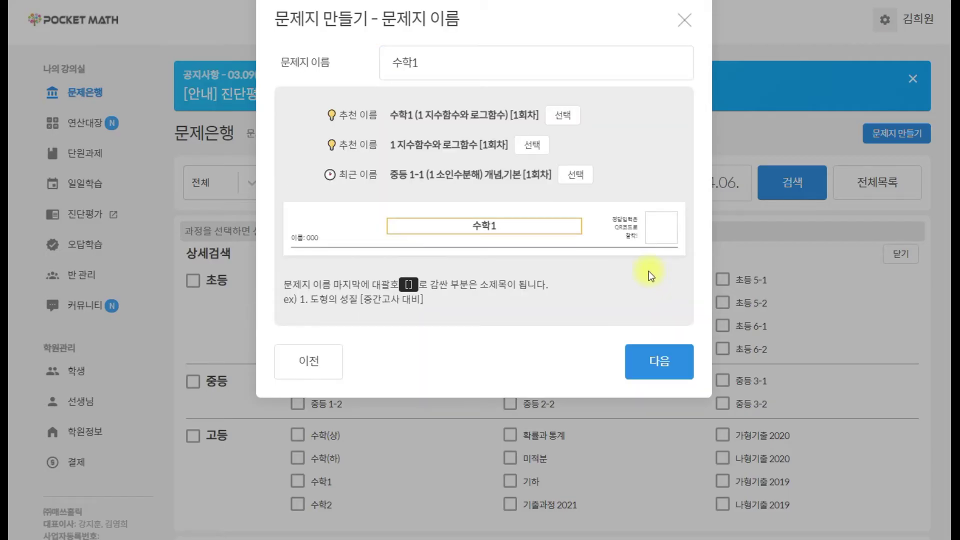
# - Name the worksheet with the recent name "중등 1-1 (1 소인수분해) 개념,기본 [1회차]" and continue
pyautogui.click(515, 52)
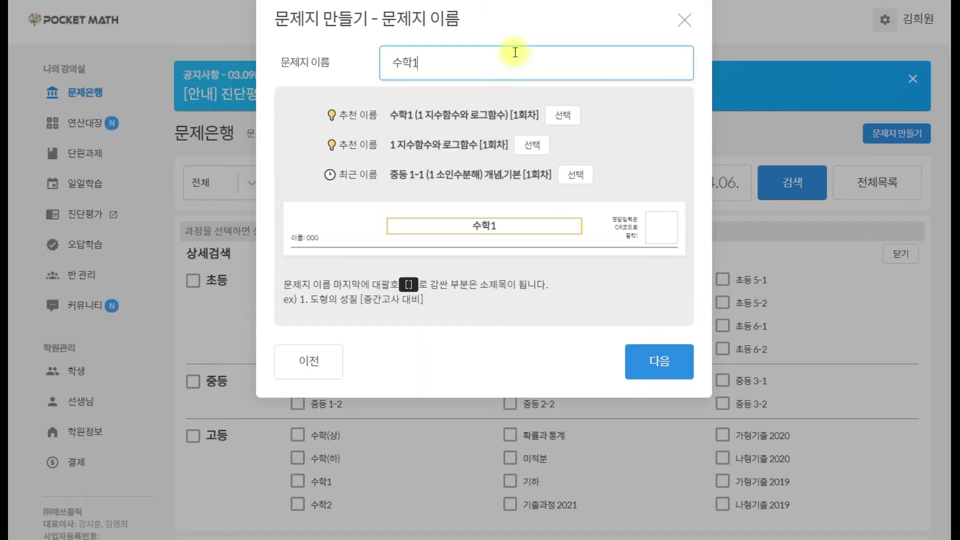
pyautogui.click(561, 117)
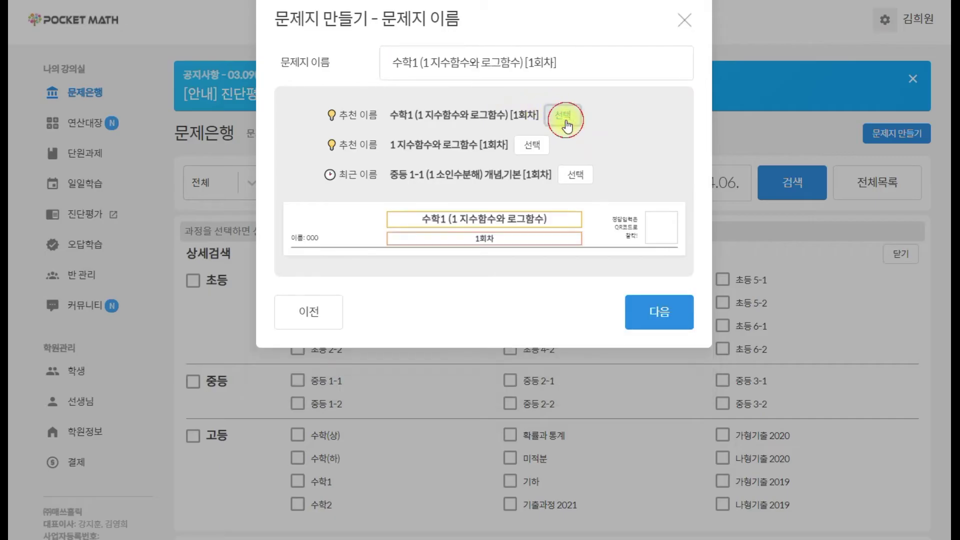
pyautogui.click(535, 152)
pyautogui.click(574, 175)
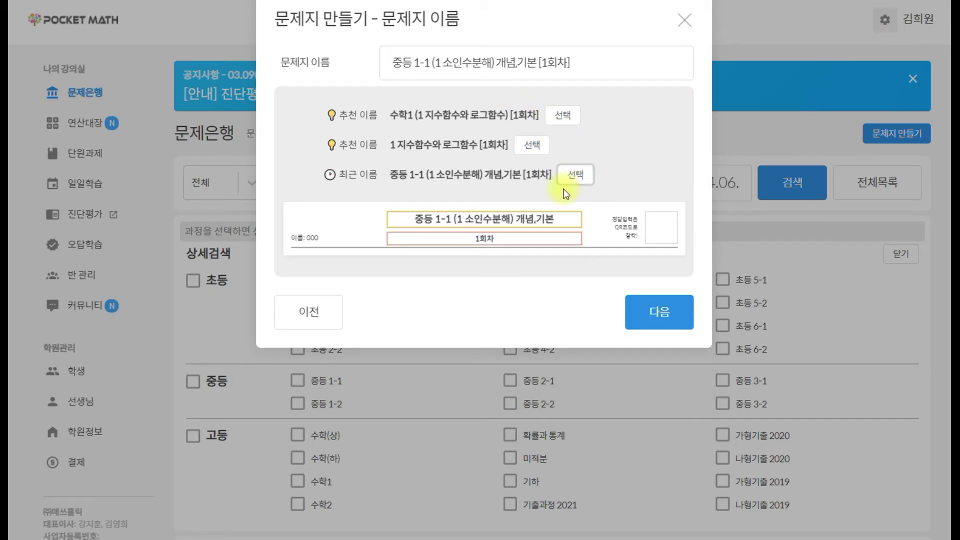
pyautogui.click(668, 316)
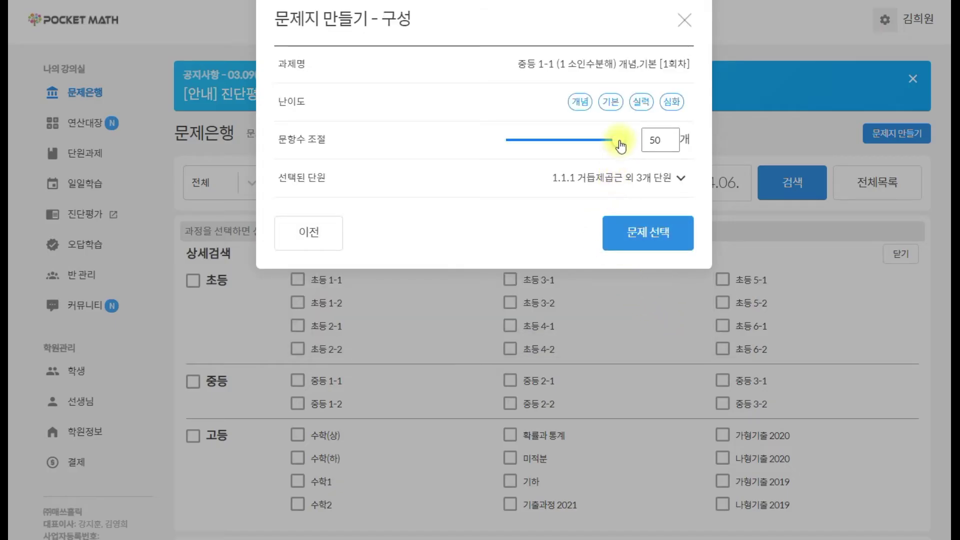
# - Set the number of questions to 30 and proceed to problem selection
pyautogui.moveTo(620, 144)
pyautogui.mouseDown()
pyautogui.moveTo(575, 140)
pyautogui.moveTo(637, 143)
pyautogui.mouseUp()
pyautogui.write('30')
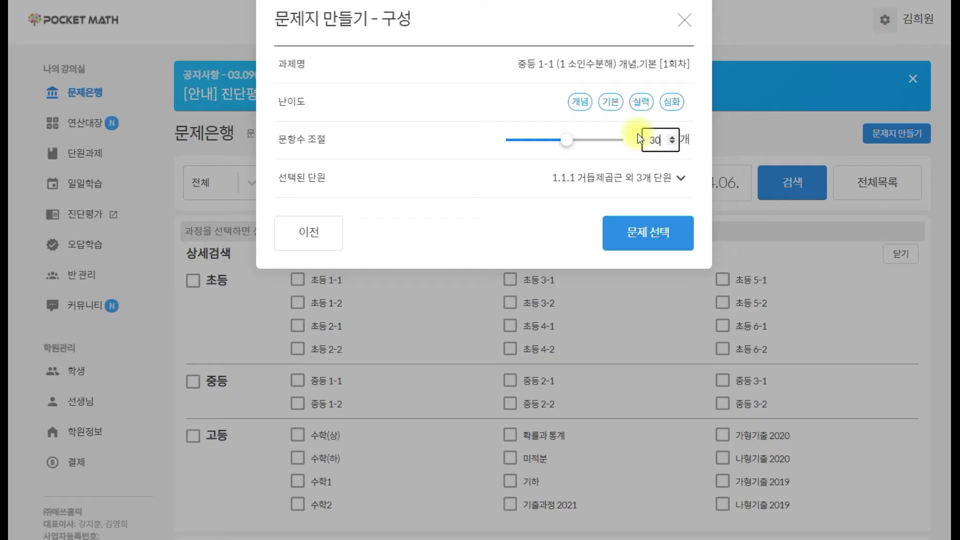
pyautogui.click(633, 232)
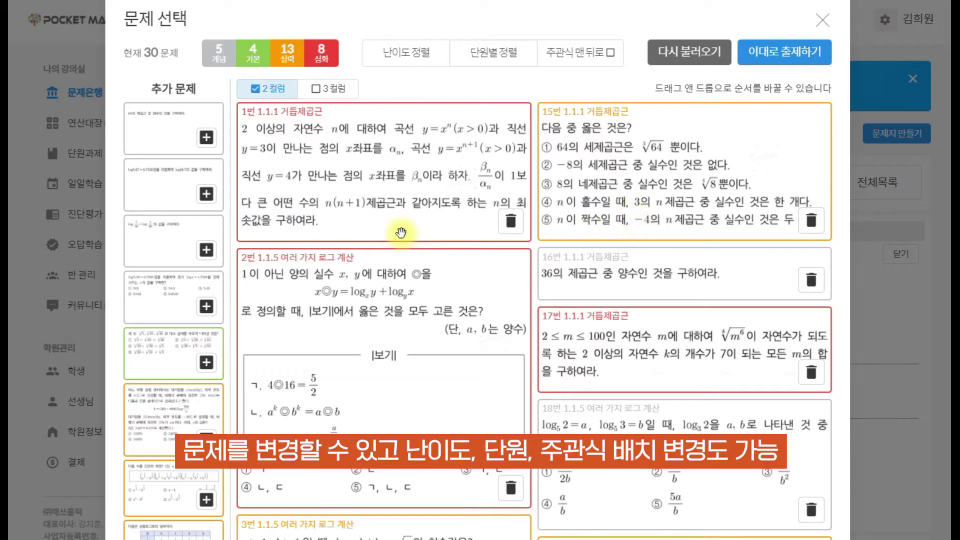
# - Add the first three suggested additional problems to the worksheet
pyautogui.click(214, 144)
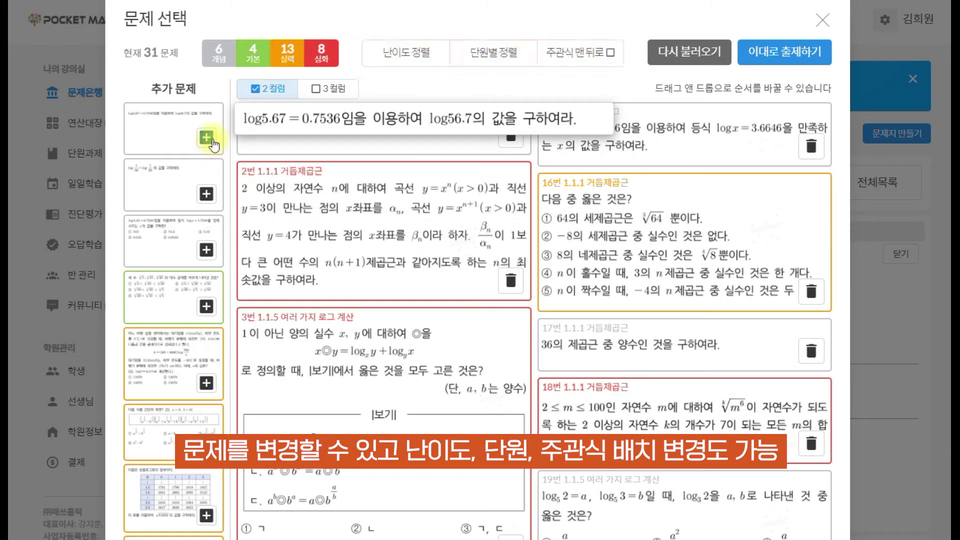
pyautogui.click(207, 137)
pyautogui.click(207, 137)
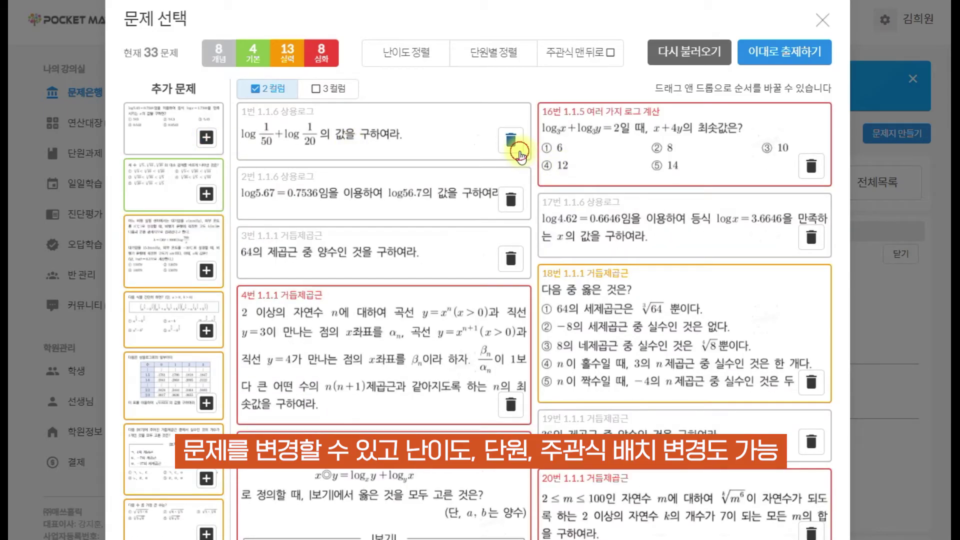
# - Remove the first 1.1.6 상용로그 problem and the "다음 중 옳은 것은?" problem of 1.1.1 거듭제곱근 from the worksheet
pyautogui.click(509, 140)
pyautogui.click(704, 270)
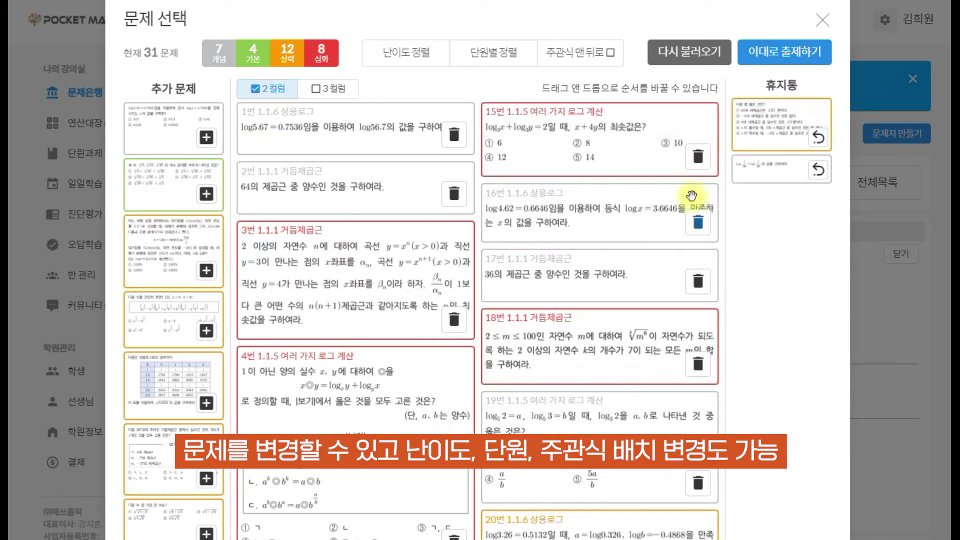
# - Remove the 1.1.5 여러 가지 로그 계산 problem numbered 15, and sort by difficulty and unit with subjective questions at the end
pyautogui.click(698, 157)
pyautogui.click(433, 65)
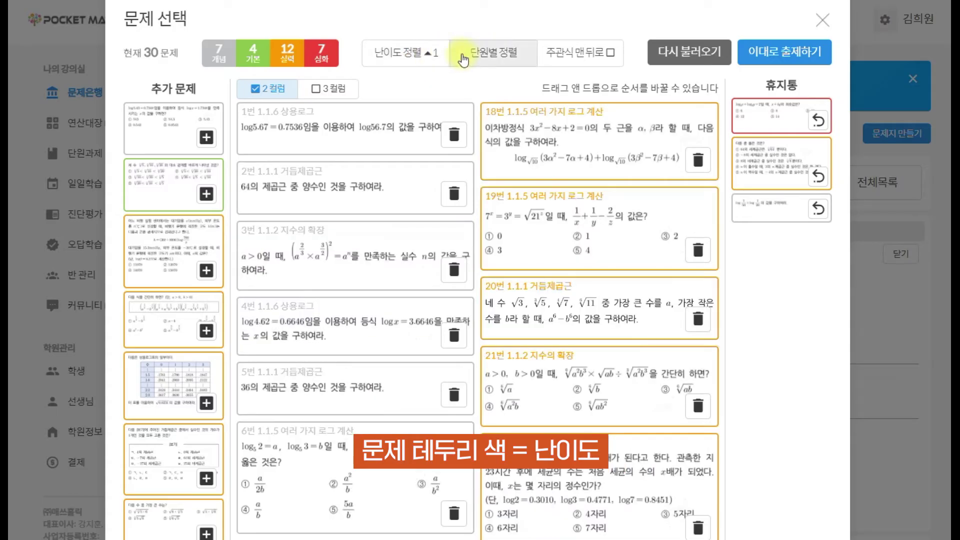
pyautogui.click(493, 56)
pyautogui.click(578, 62)
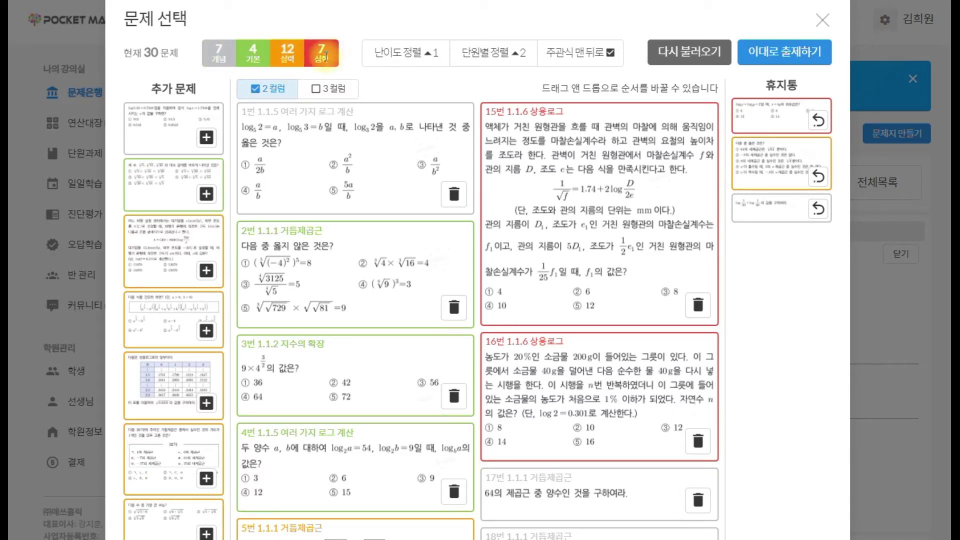
# - Reload a fresh set of problems for the worksheet and issue it as is
pyautogui.click(681, 56)
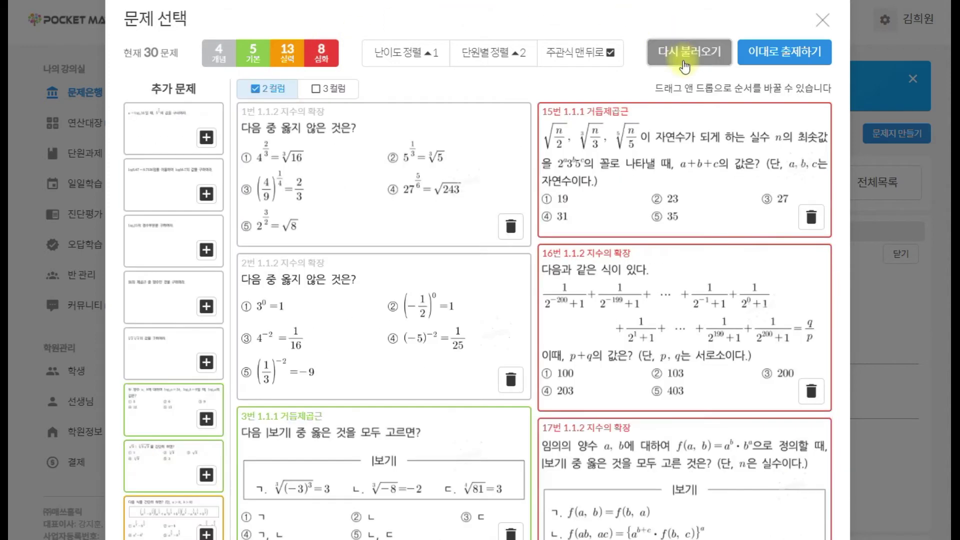
pyautogui.click(784, 56)
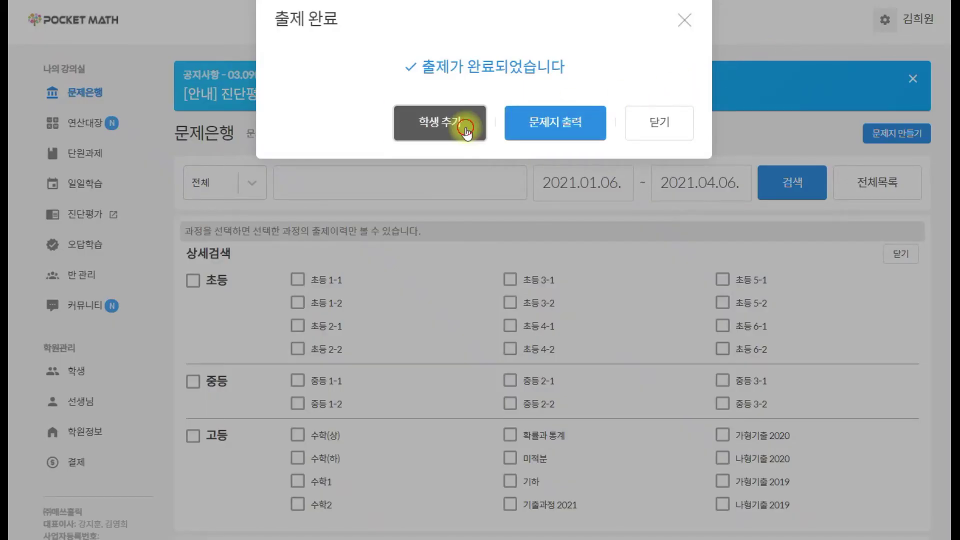
# - Add the 초등5 student to the issued worksheet and close the participant list
pyautogui.click(466, 130)
pyautogui.click(596, 217)
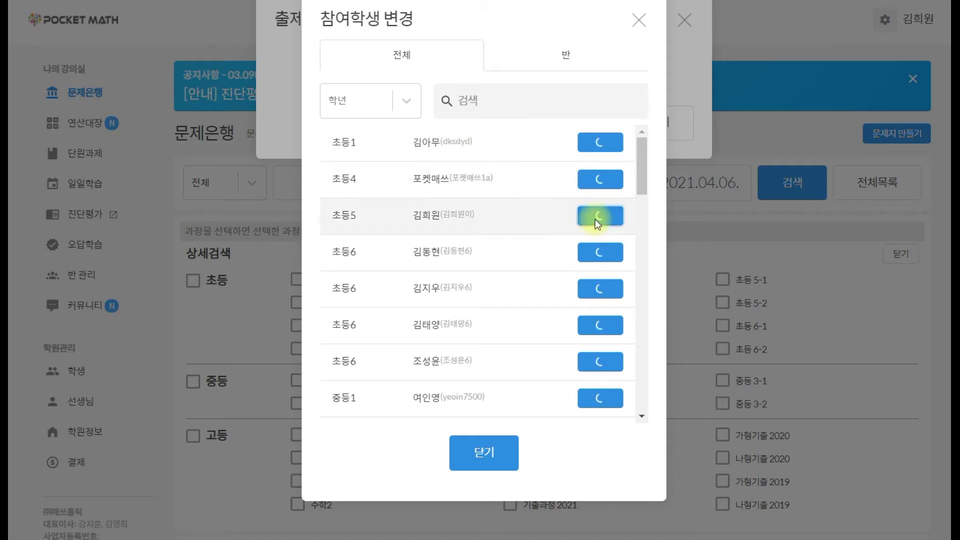
pyautogui.click(488, 465)
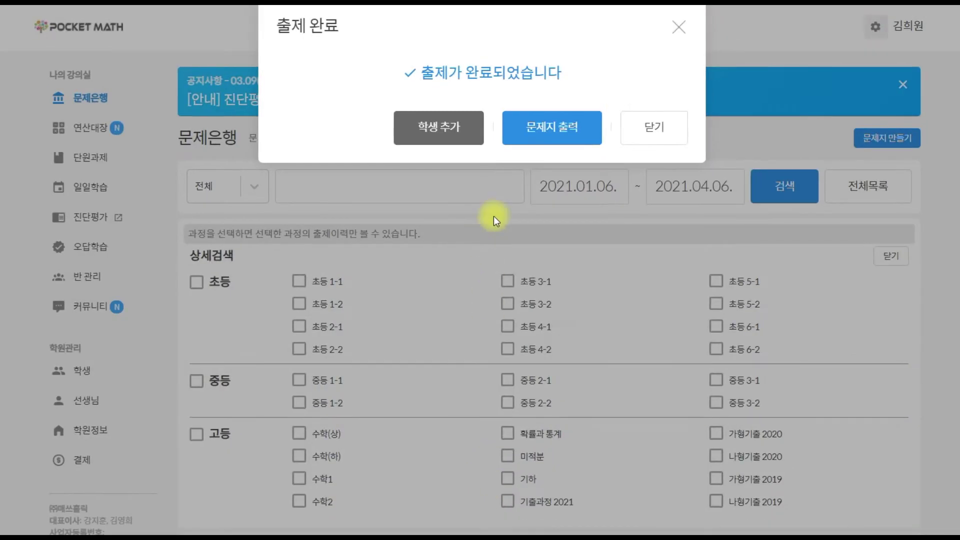
# - Open the worksheet's print preview and set its theme to 구름(보라)
pyautogui.click(555, 128)
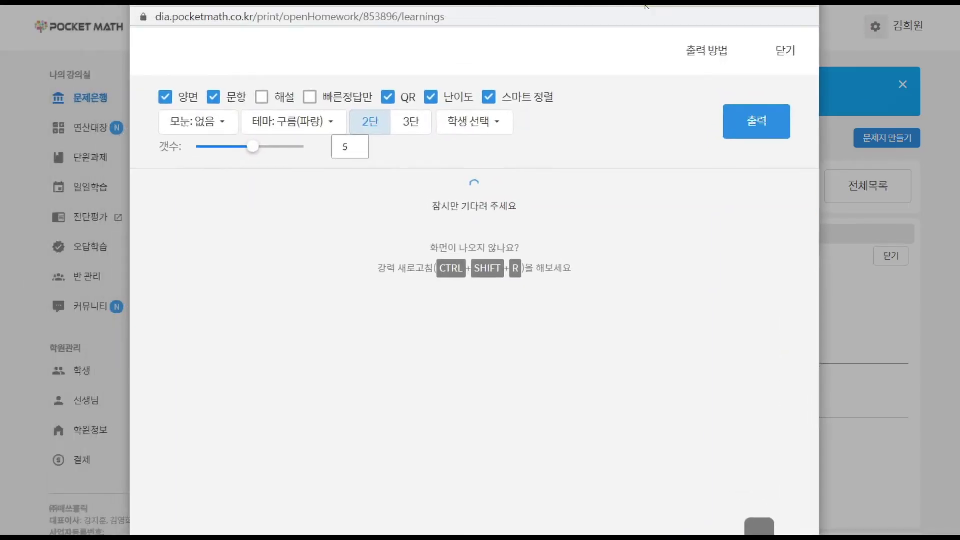
pyautogui.moveTo(647, 6); pyautogui.dragTo(656, 6)
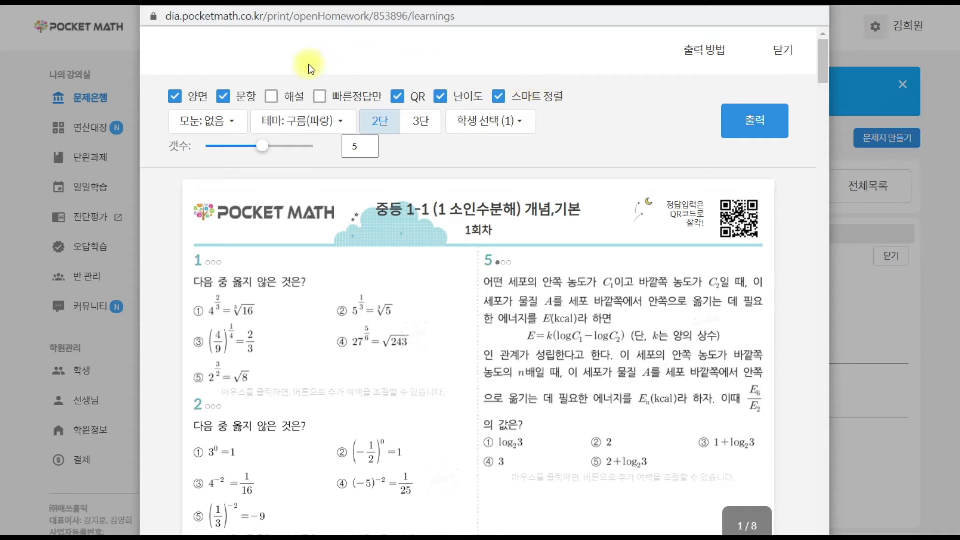
pyautogui.click(306, 122)
pyautogui.click(299, 228)
pyautogui.click(293, 278)
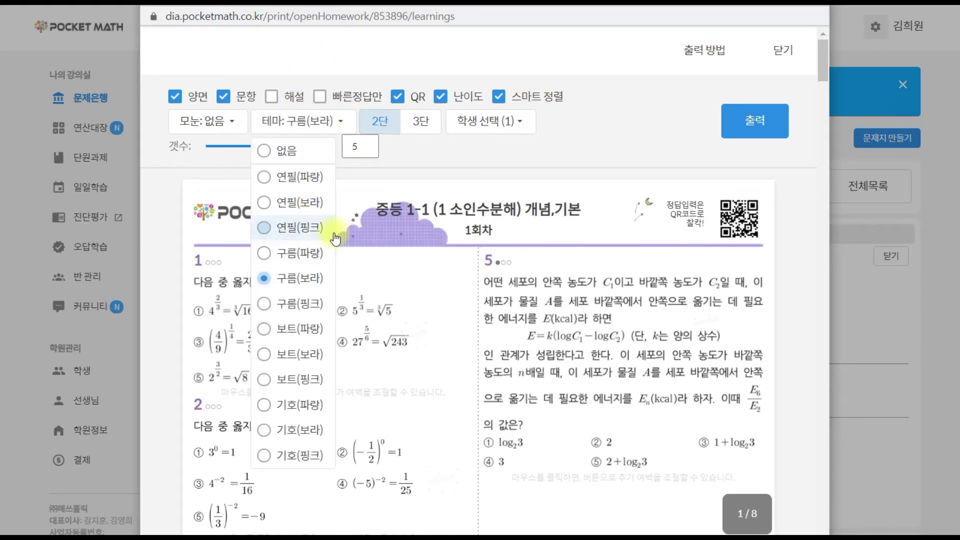
pyautogui.click(345, 121)
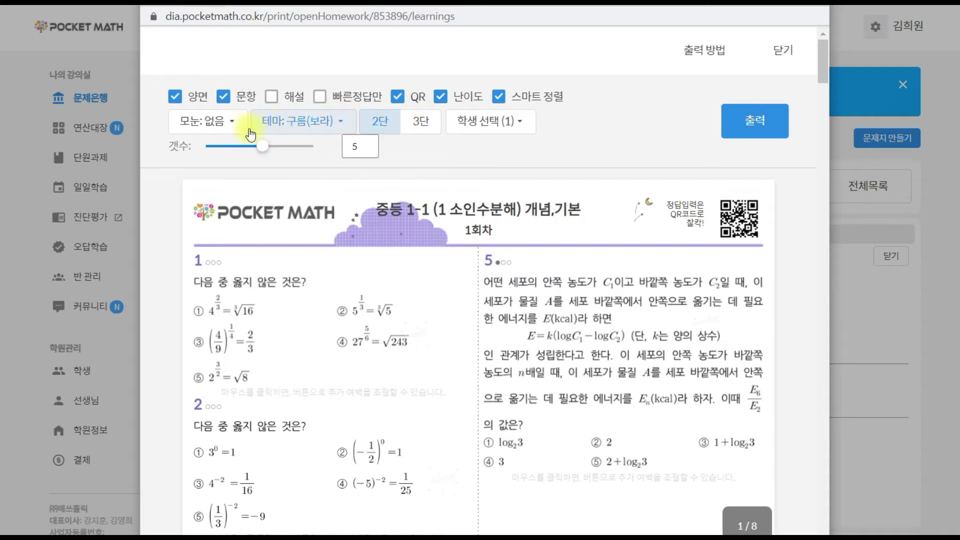
# - Set the worksheet's grid background to 6mm 가로 and check which students are selected for printing
pyautogui.click(233, 120)
pyautogui.click(199, 192)
pyautogui.click(195, 204)
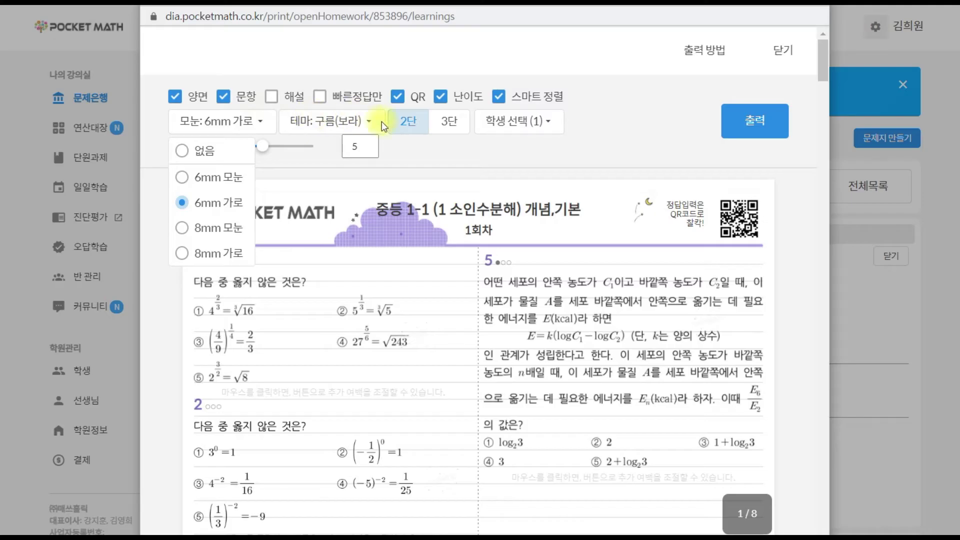
pyautogui.click(510, 121)
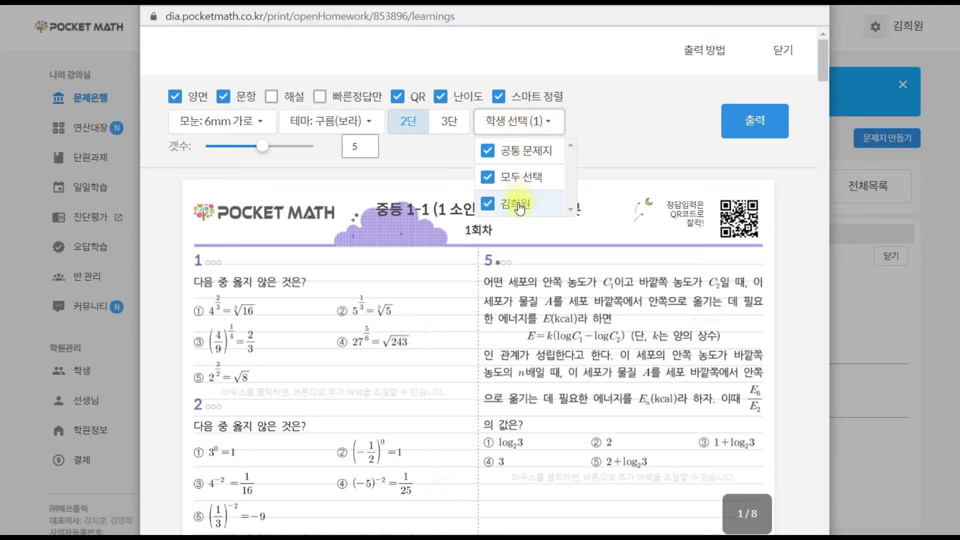
pyautogui.click(520, 121)
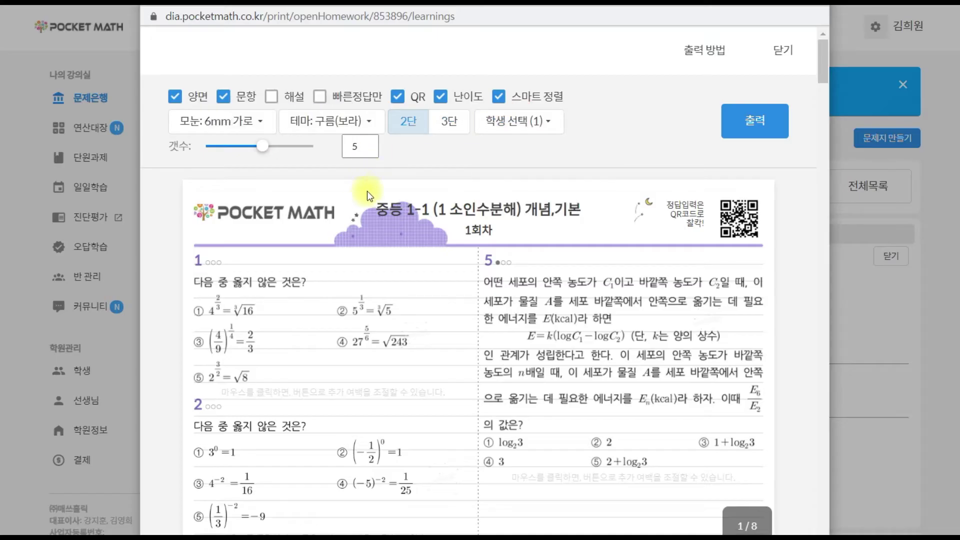
# - Set the problem count to 6, print the worksheet and close the print preview
pyautogui.moveTo(262, 150)
pyautogui.mouseDown()
pyautogui.moveTo(300, 154)
pyautogui.moveTo(276, 152)
pyautogui.mouseUp()
pyautogui.click(751, 119)
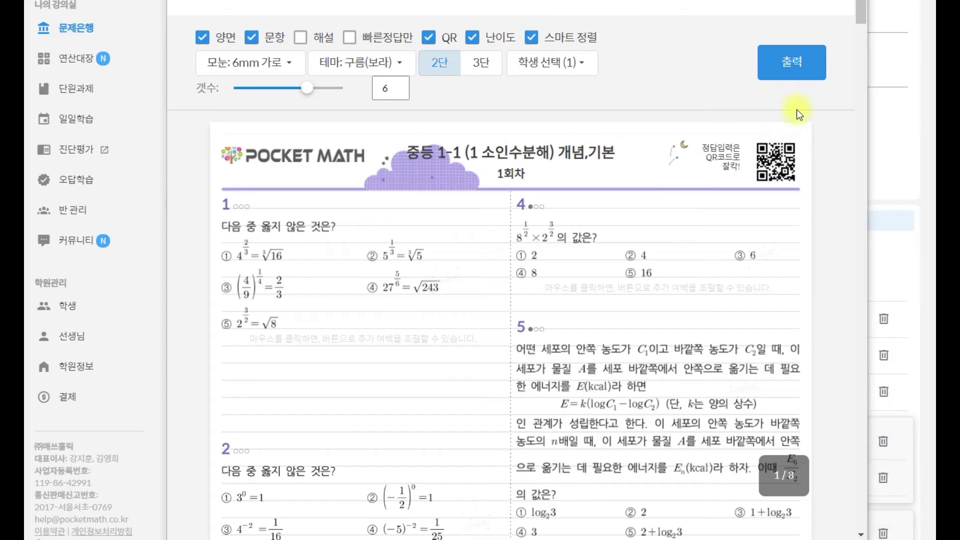
pyautogui.moveTo(784, 146)
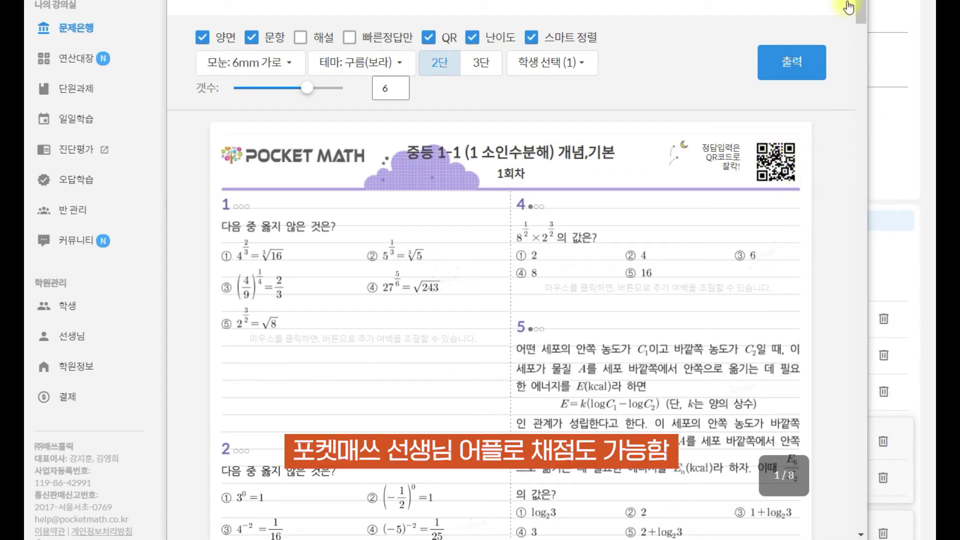
pyautogui.press('Escape')
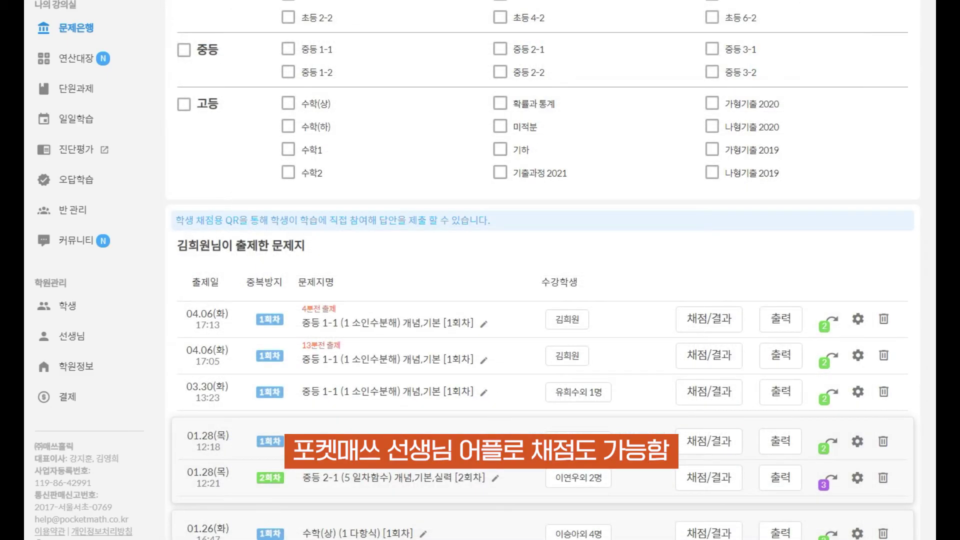
# - Filter the issued worksheets by the courses 중등 2-1, 중등 2-2, 확률과 통계, 미적분, 기하 and 가형기출 2019
pyautogui.scroll(-2, 902, 146)
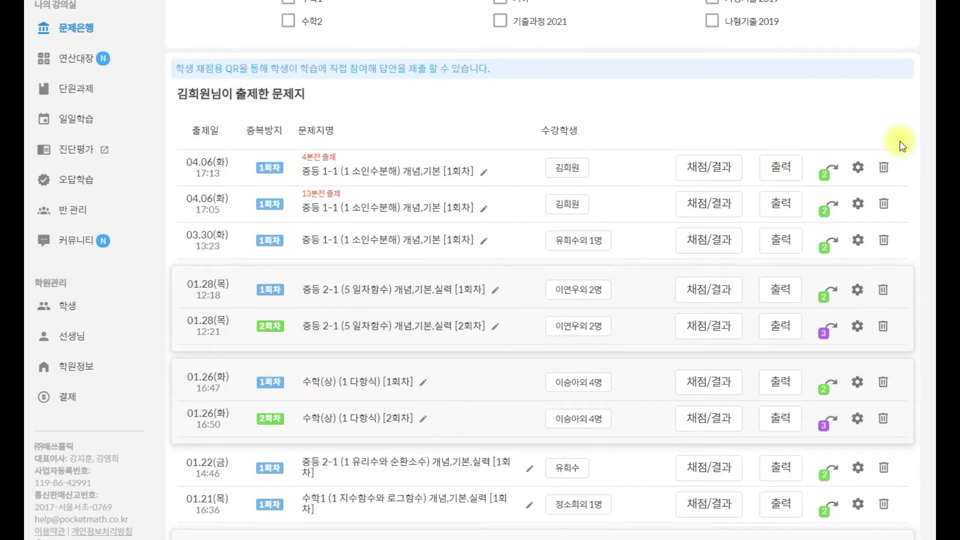
pyautogui.scroll(-2, 902, 146)
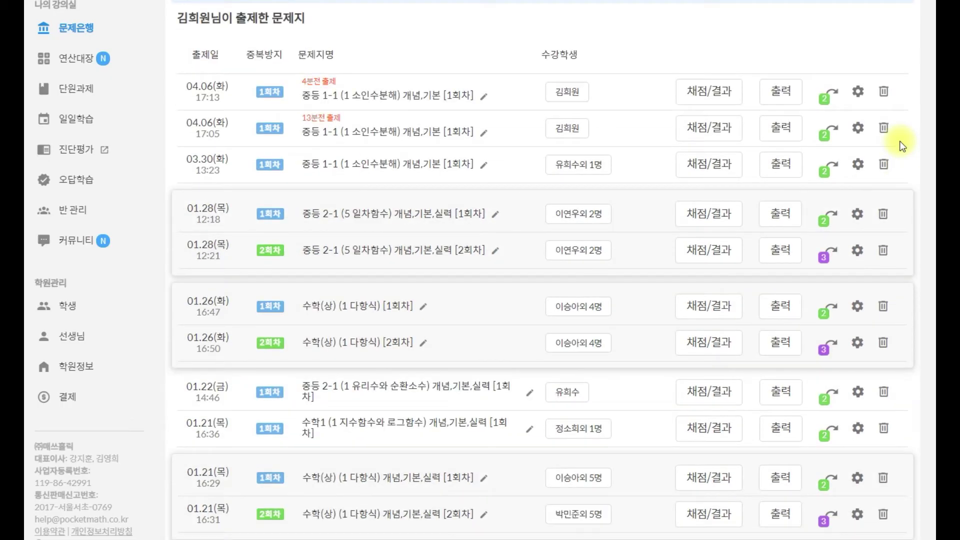
pyautogui.scroll(-10, 901, 146)
pyautogui.scroll(12, 899, 143)
pyautogui.click(753, 73)
pyautogui.click(501, 317)
pyautogui.click(500, 340)
pyautogui.click(526, 285)
pyautogui.click(522, 263)
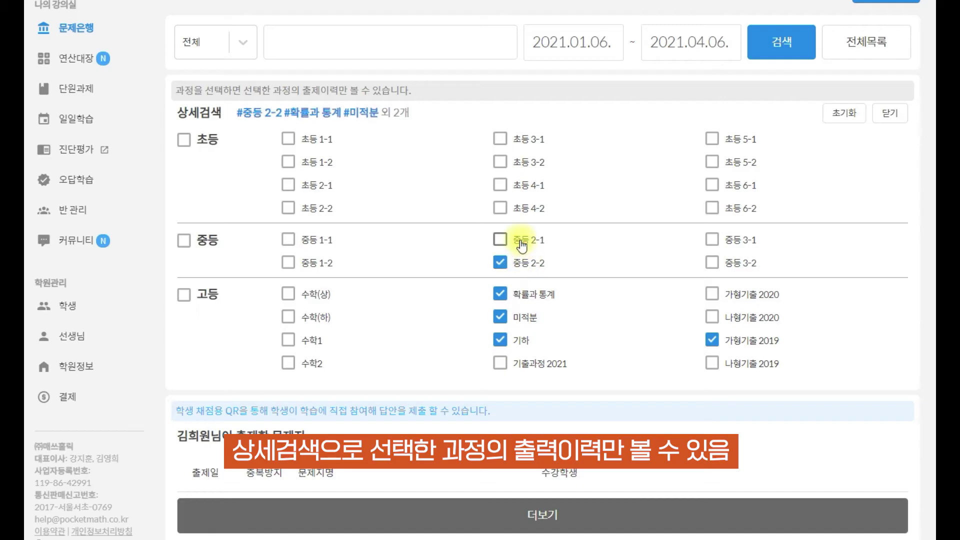
pyautogui.click(521, 240)
# - Open the grading and results view of the most recently issued 중등 2-1 worksheet
pyautogui.scroll(-6, 698, 325)
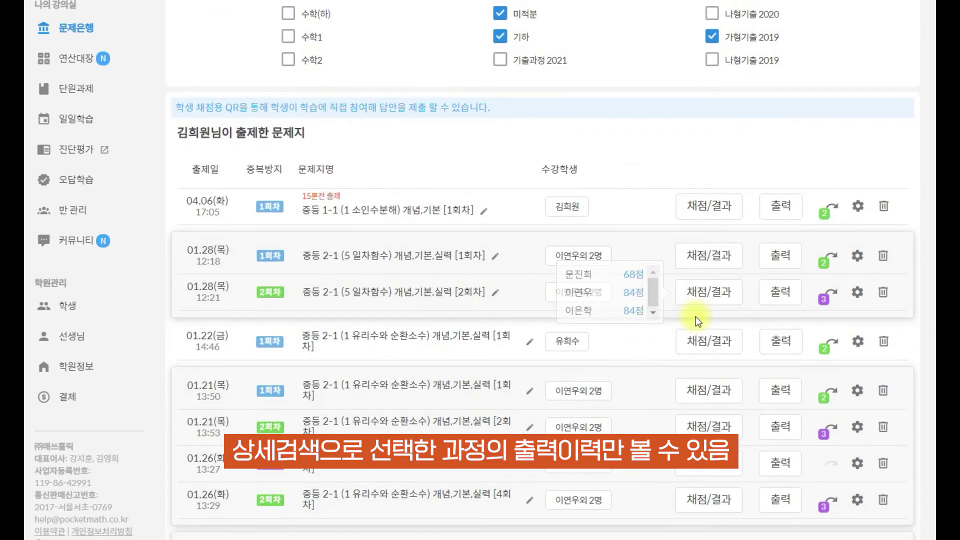
pyautogui.click(709, 212)
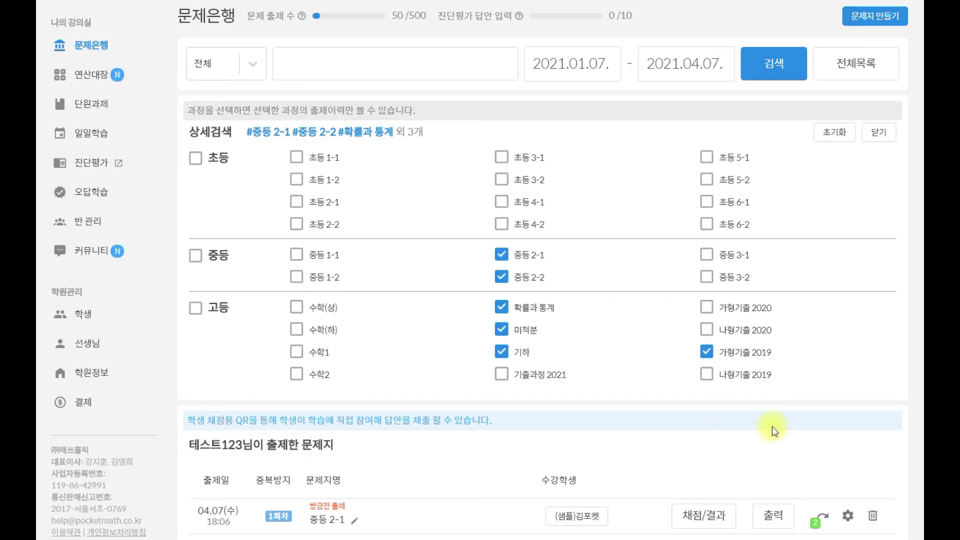
pyautogui.click(702, 516)
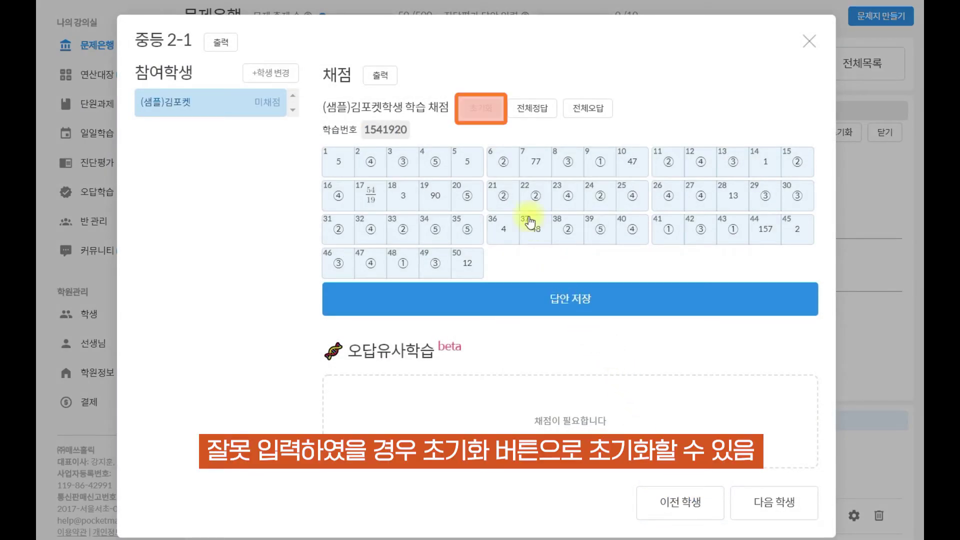
# - Mark questions 20, 22 and 24 as wrong for the sample student and save the answers
pyautogui.click(476, 191)
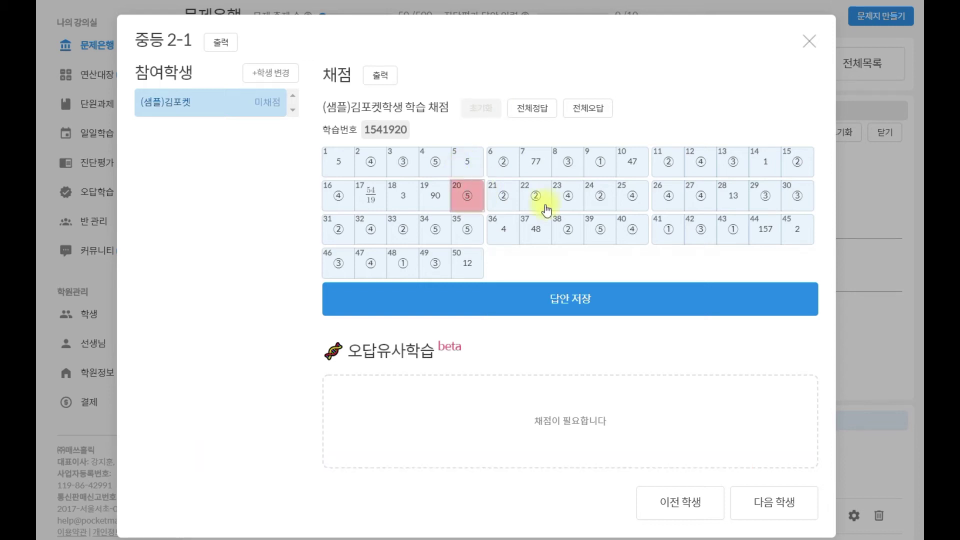
pyautogui.click(548, 206)
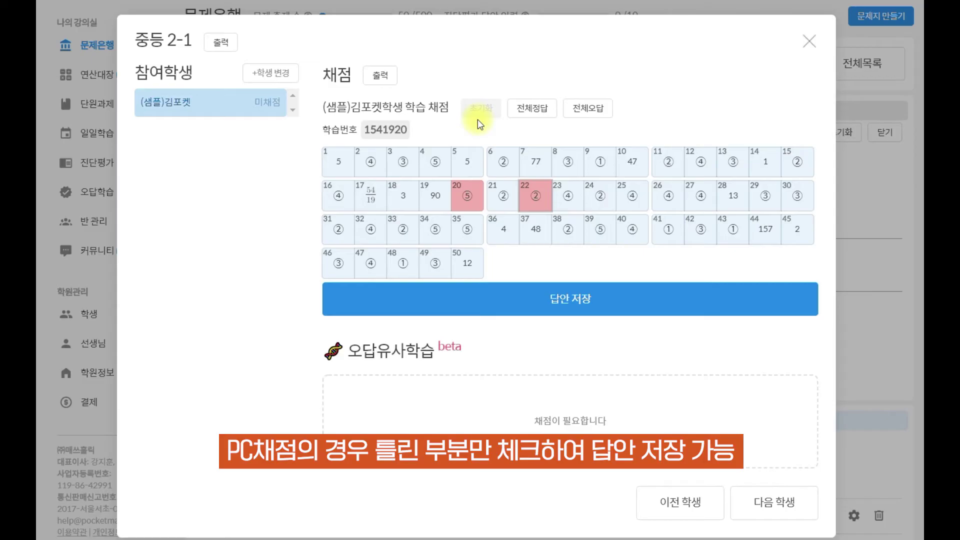
pyautogui.click(594, 203)
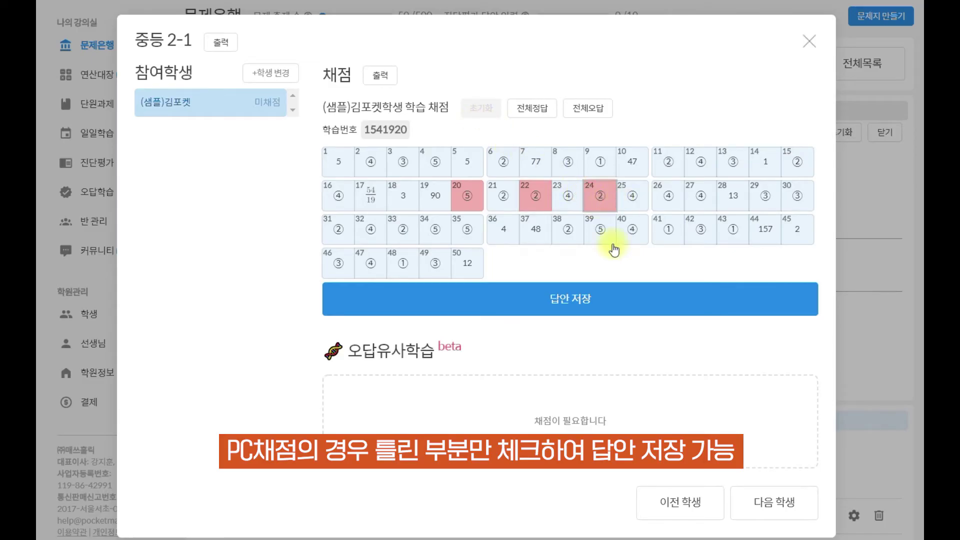
pyautogui.click(595, 301)
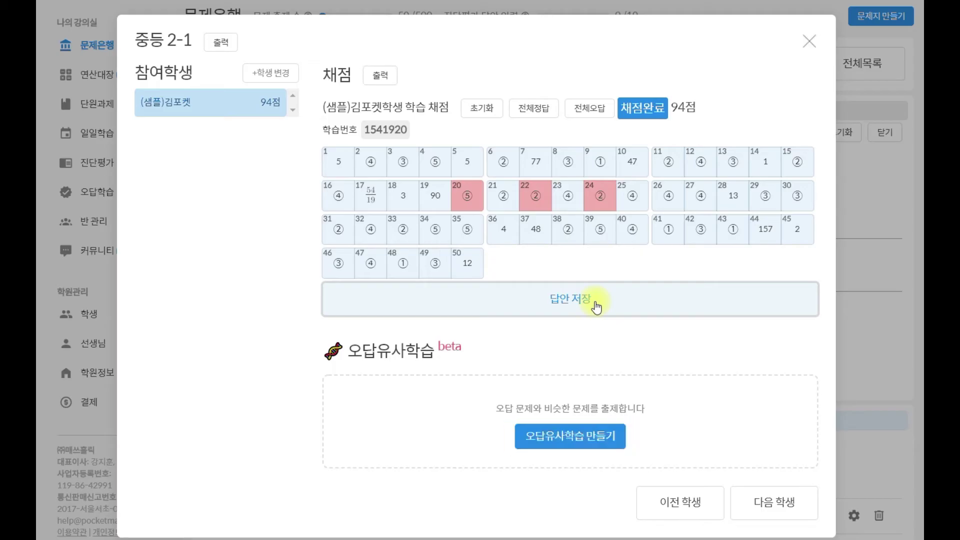
# - Create the 오답유사학습 set from the wrong answers and regenerate it twice, confirming each replacement
pyautogui.click(567, 447)
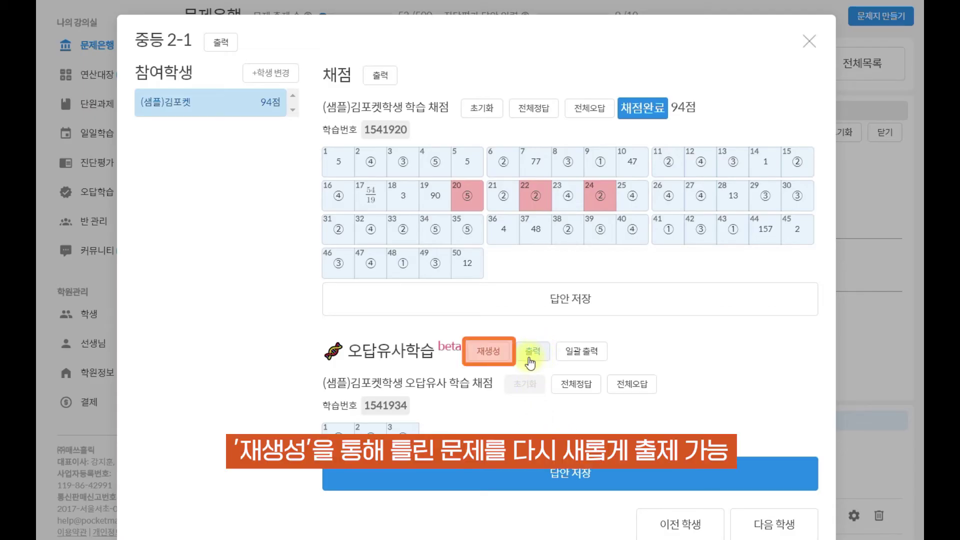
pyautogui.click(488, 356)
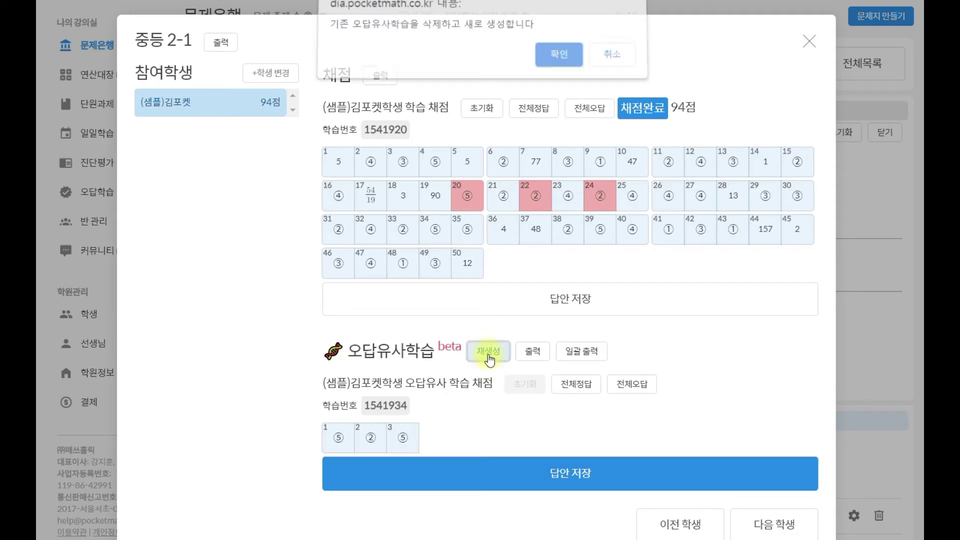
pyautogui.click(547, 61)
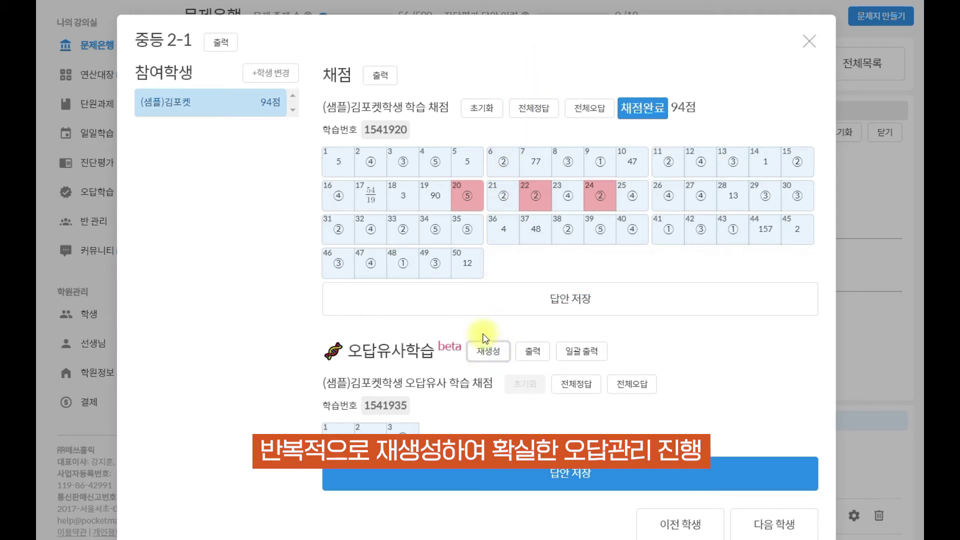
pyautogui.click(483, 351)
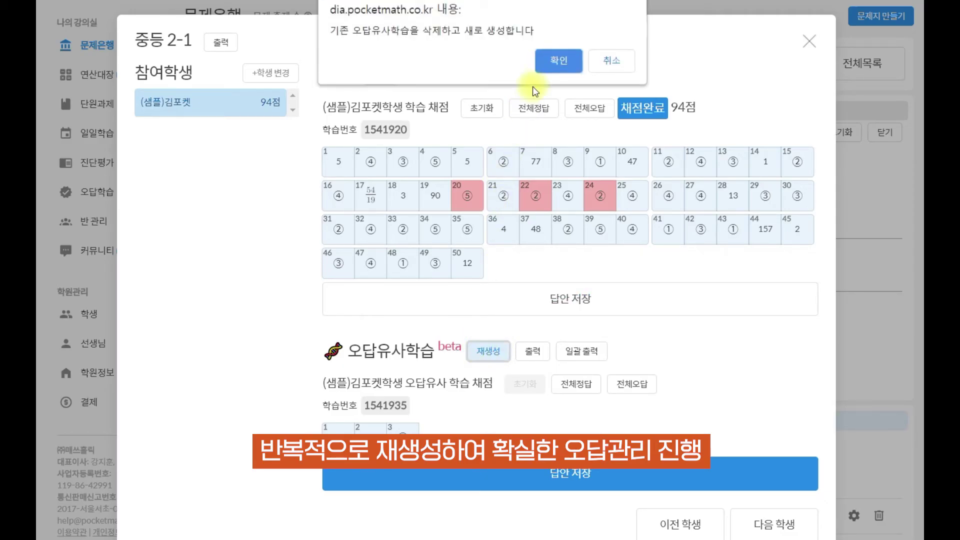
pyautogui.click(559, 60)
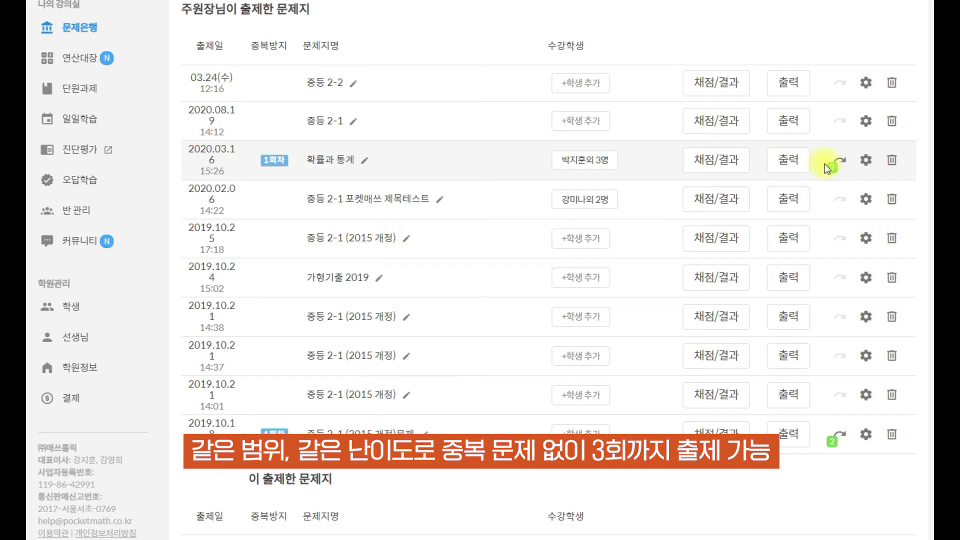
# - Start the second non-duplicate round of the 확률과 통계 worksheet issued on 2020.03.16
pyautogui.click(837, 171)
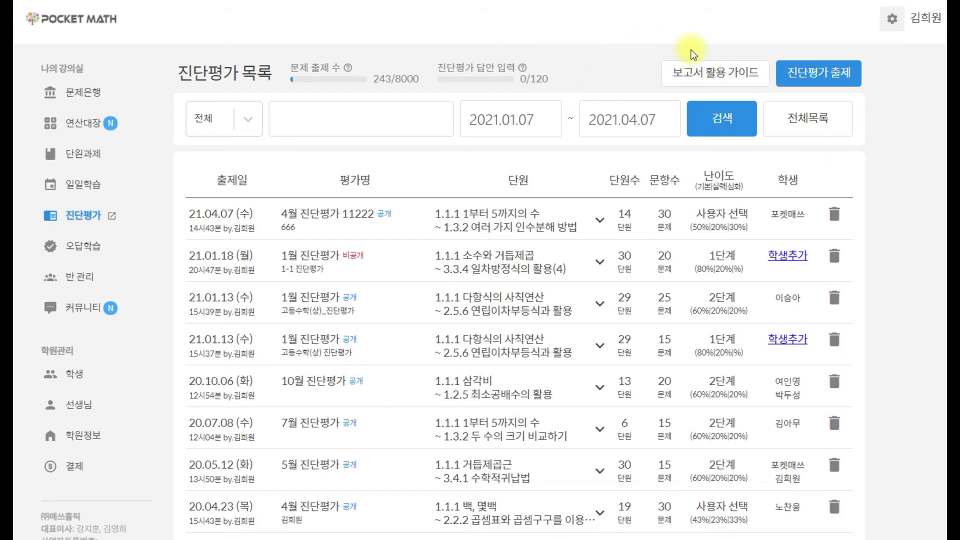
# - Open the diagnostic assessment's 보고서 활용 가이드, skim its page thumbnails and close it
pyautogui.click(711, 75)
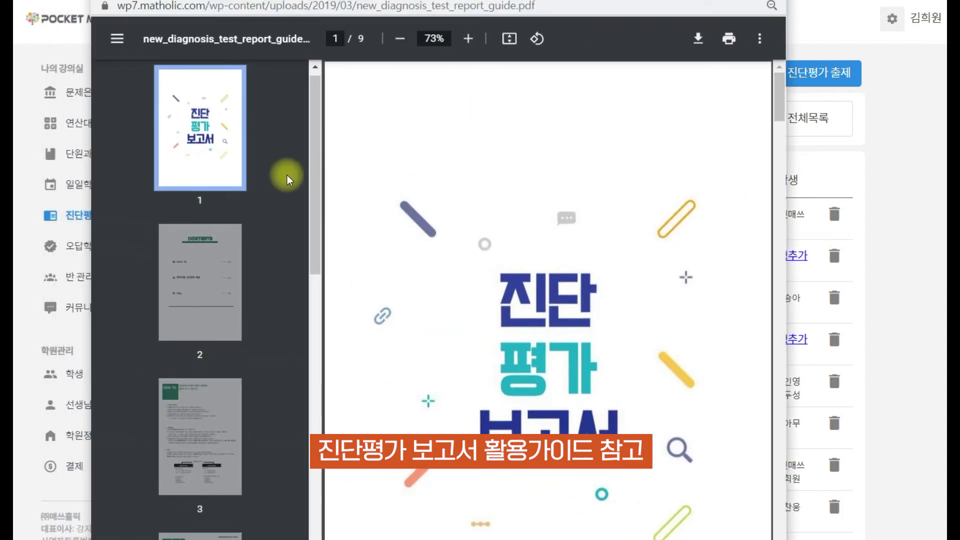
pyautogui.scroll(-10, 281, 175)
pyautogui.scroll(8, 280, 175)
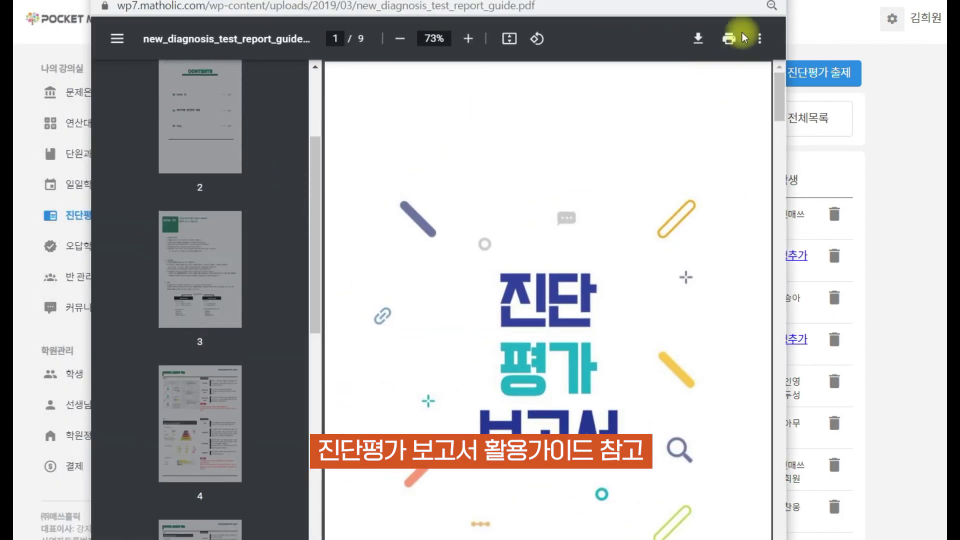
pyautogui.moveTo(669, 4); pyautogui.dragTo(689, 41)
pyautogui.click(788, 24)
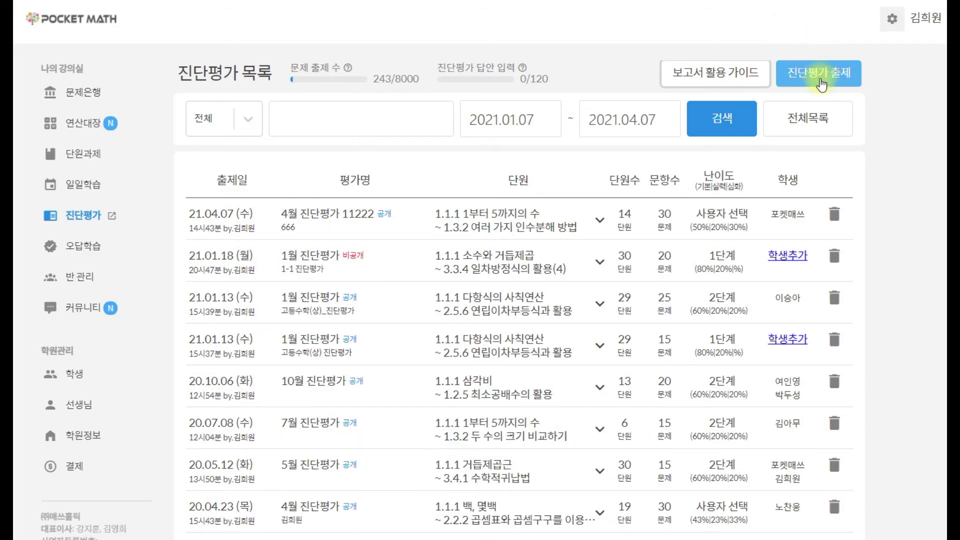
# - Start a new diagnostic assessment with 30 questions and a custom difficulty split of 10 기본, 13 실력 and 7 심화
pyautogui.click(821, 79)
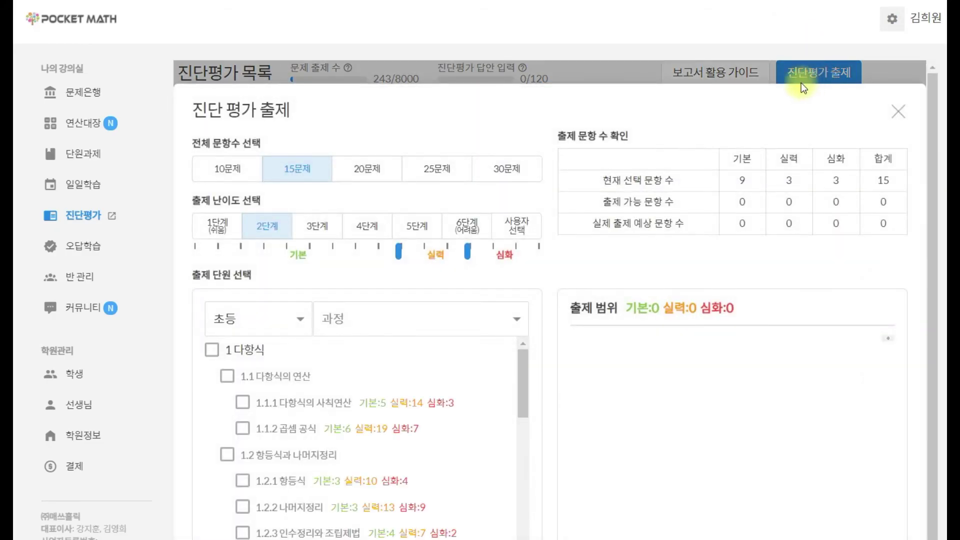
pyautogui.scroll(-2, 682, 135)
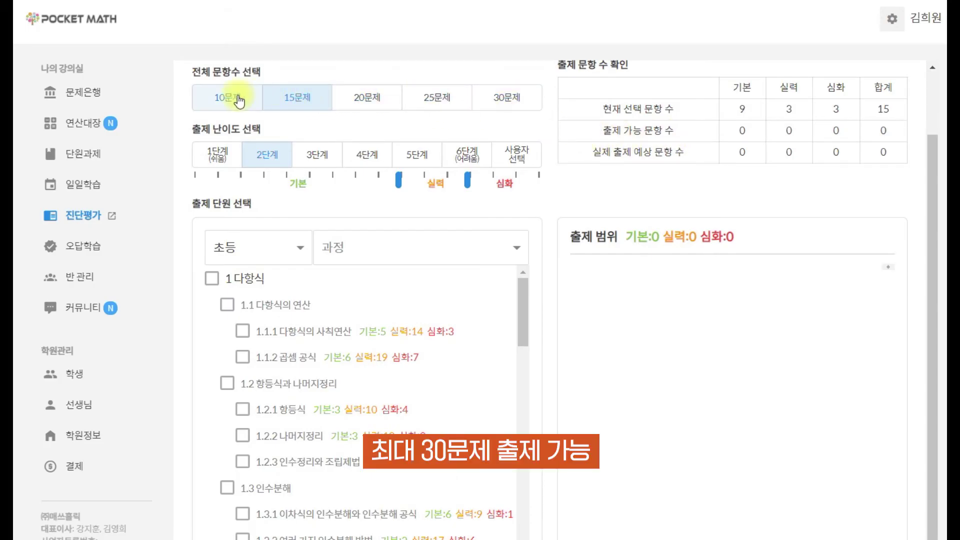
pyautogui.click(501, 110)
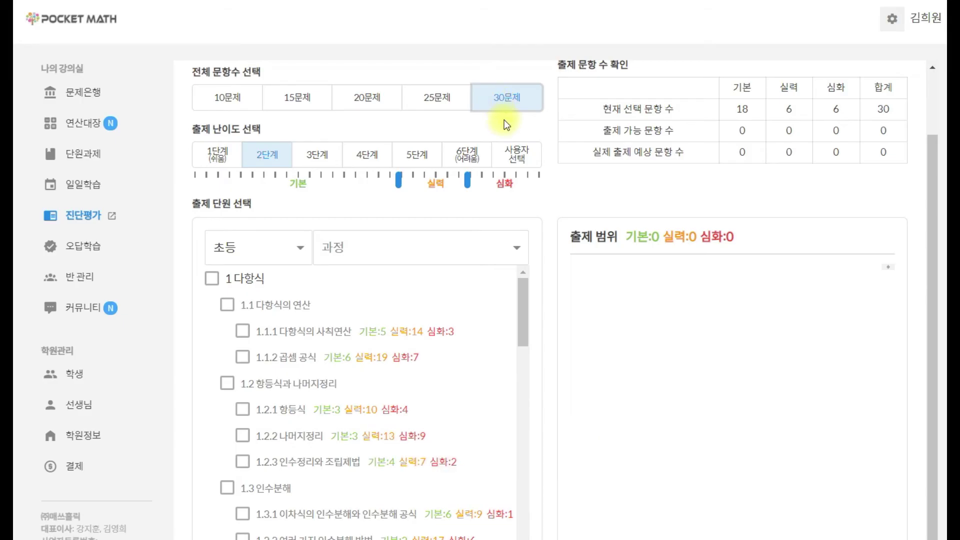
pyautogui.click(331, 155)
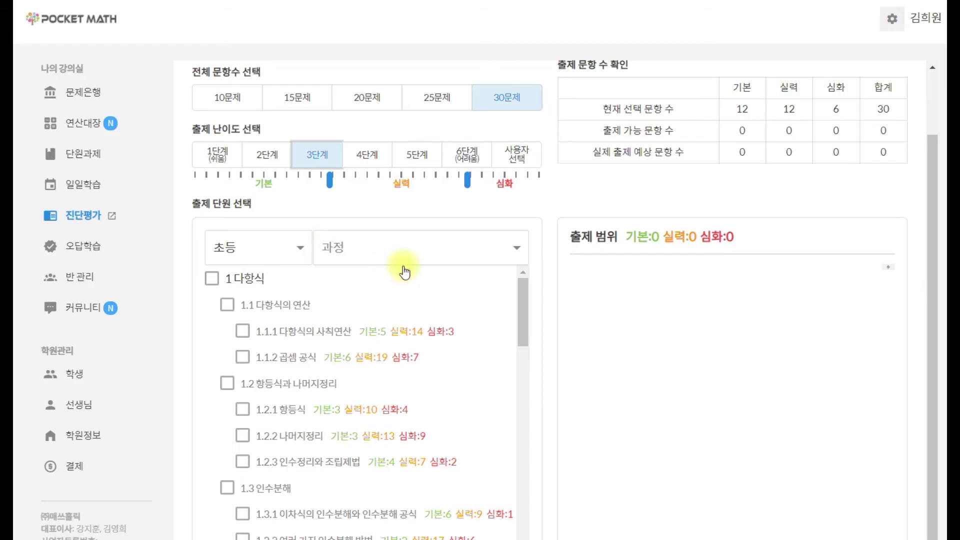
pyautogui.click(519, 162)
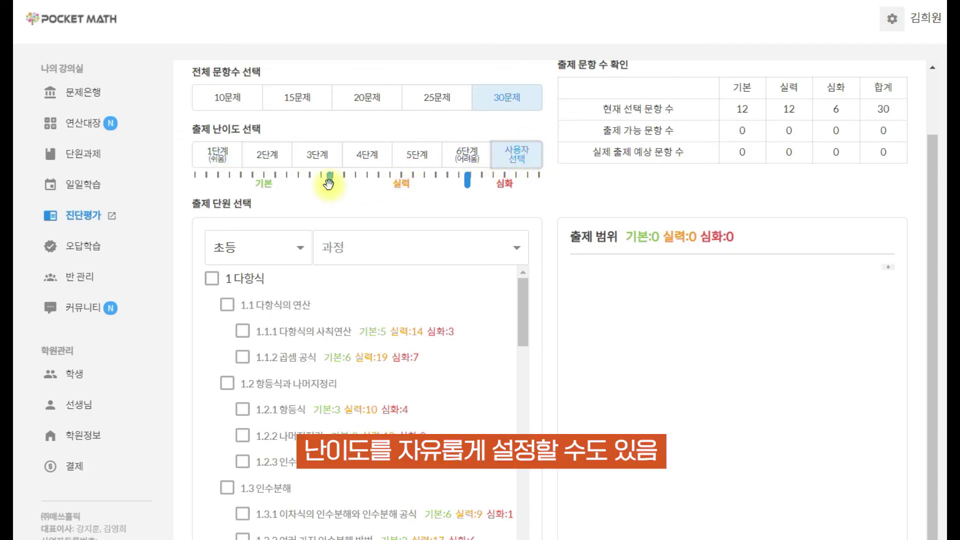
pyautogui.moveTo(332, 187); pyautogui.dragTo(309, 186)
pyautogui.moveTo(464, 187)
pyautogui.mouseDown()
pyautogui.moveTo(402, 182)
pyautogui.moveTo(463, 181)
pyautogui.mouseUp()
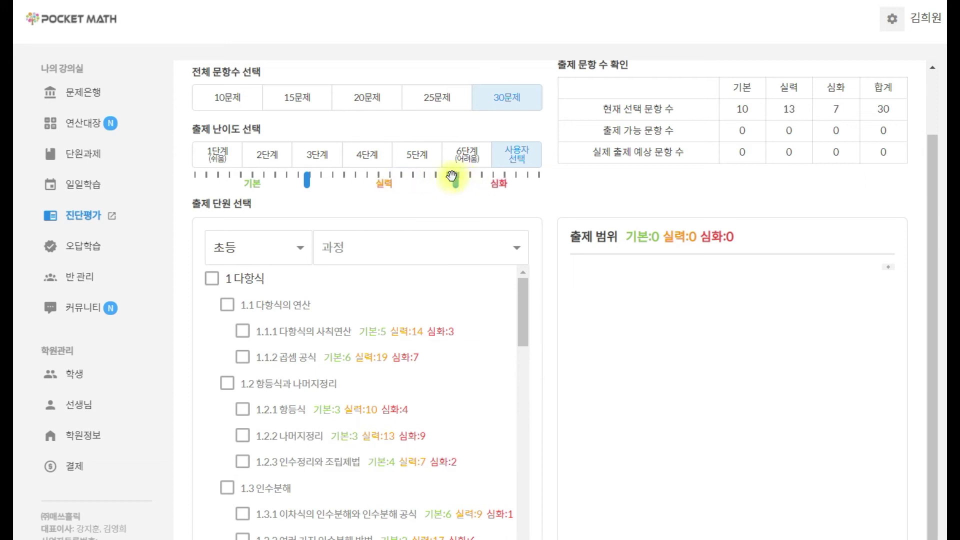
# - Add all of unit 1.1 삼각비의 뜻 from the 중등 3-2 course to the assessment range
pyautogui.scroll(-3, 540, 210)
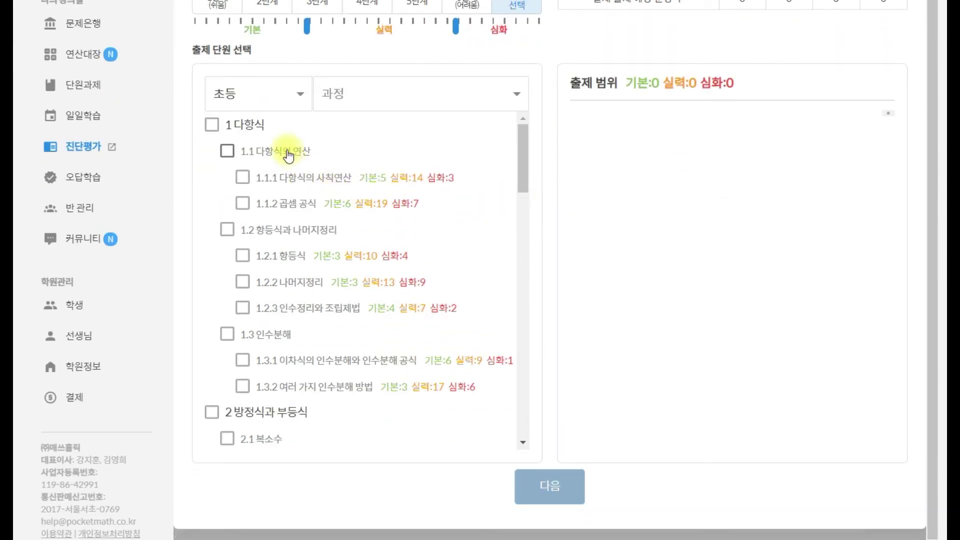
pyautogui.click(268, 97)
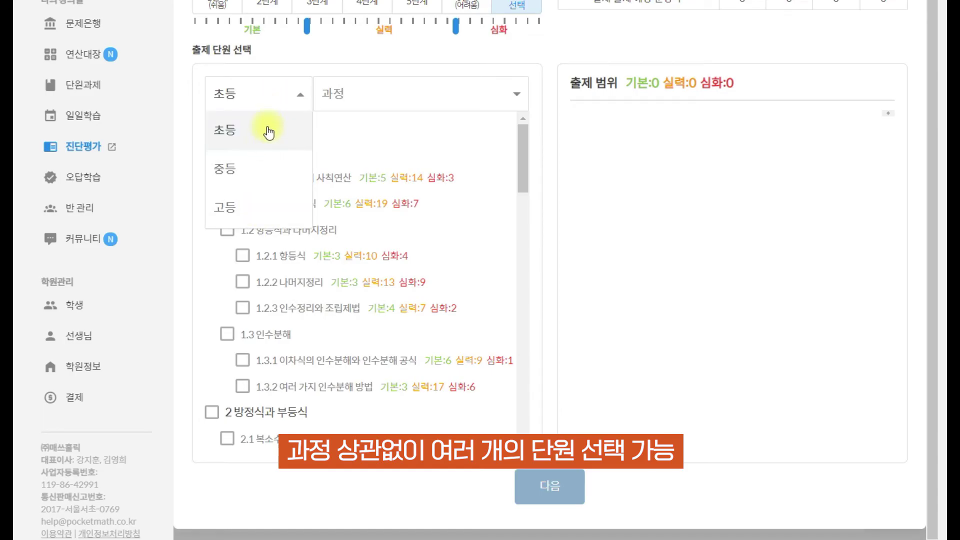
pyautogui.click(259, 184)
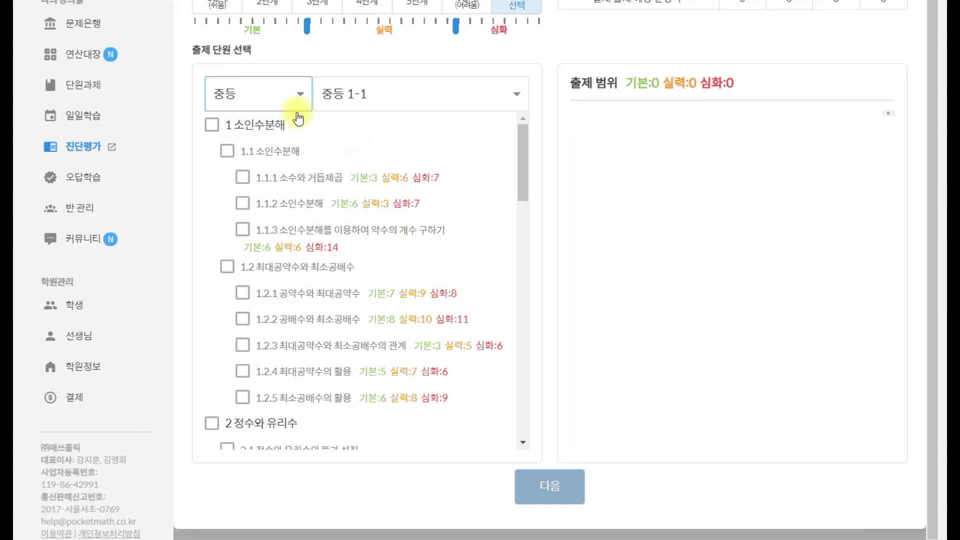
pyautogui.click(347, 95)
pyautogui.click(377, 325)
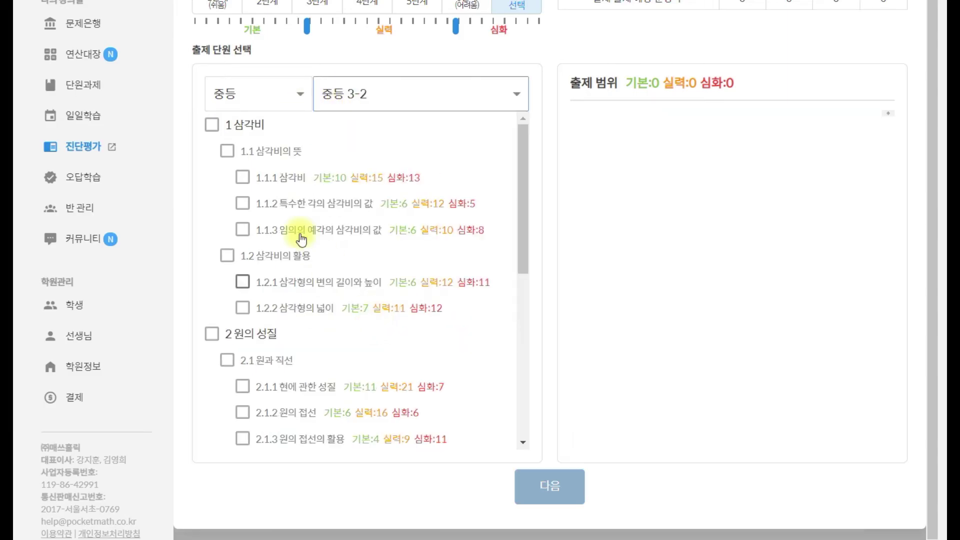
pyautogui.click(242, 150)
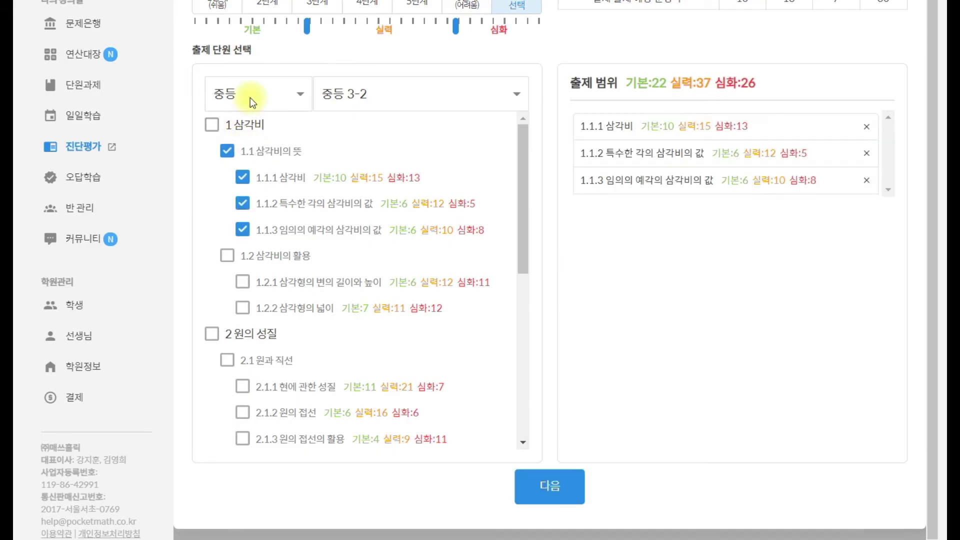
# - Add unit 1.1 다항식의 연산 from 고등 수학(상), review the expected question counts and continue to the title settings
pyautogui.click(251, 96)
pyautogui.click(256, 204)
pyautogui.click(244, 150)
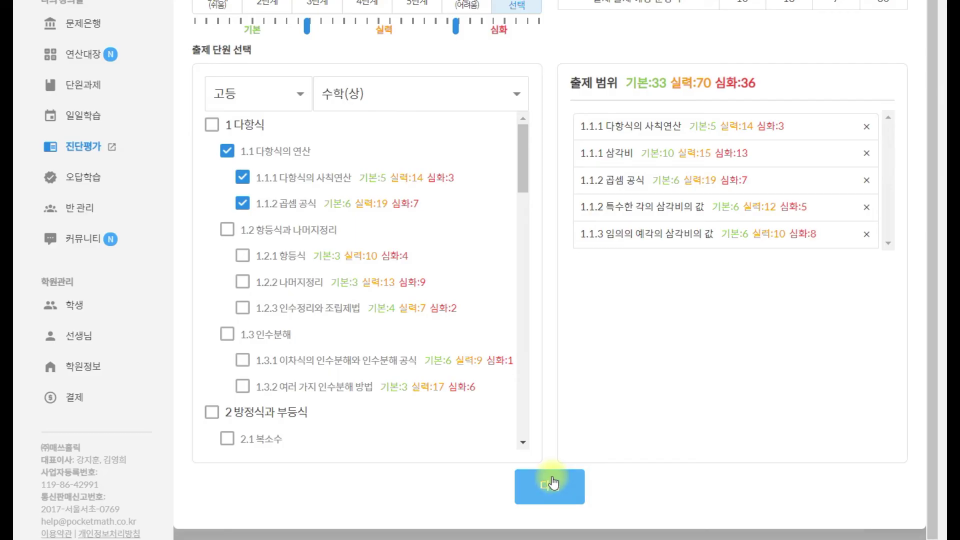
pyautogui.scroll(1, 497, 363)
pyautogui.scroll(5, 540, 360)
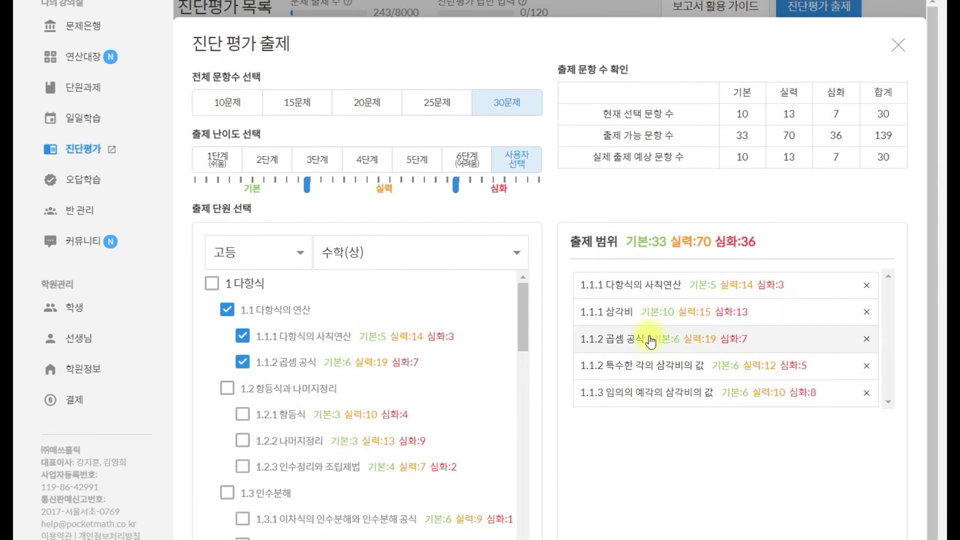
pyautogui.scroll(-4, 785, 222)
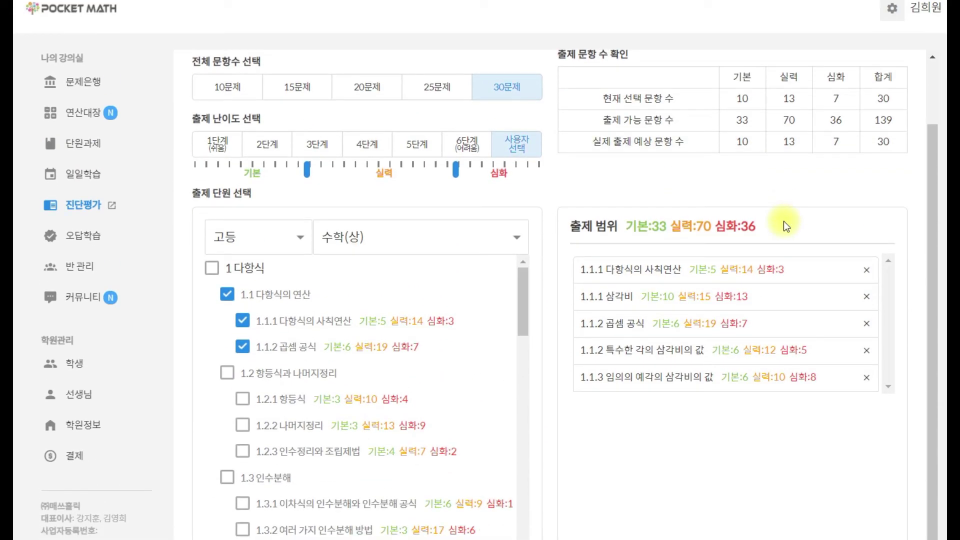
pyautogui.scroll(-2, 642, 320)
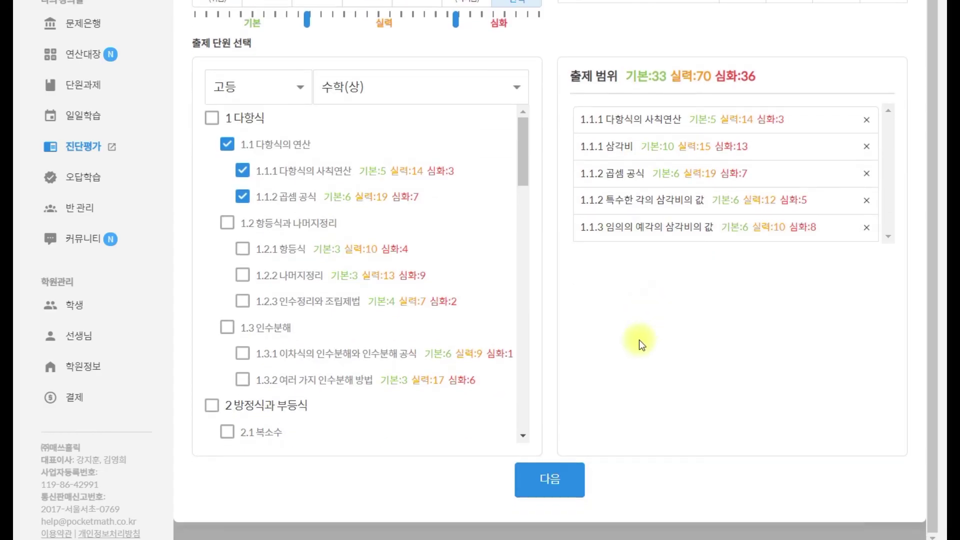
pyautogui.click(554, 479)
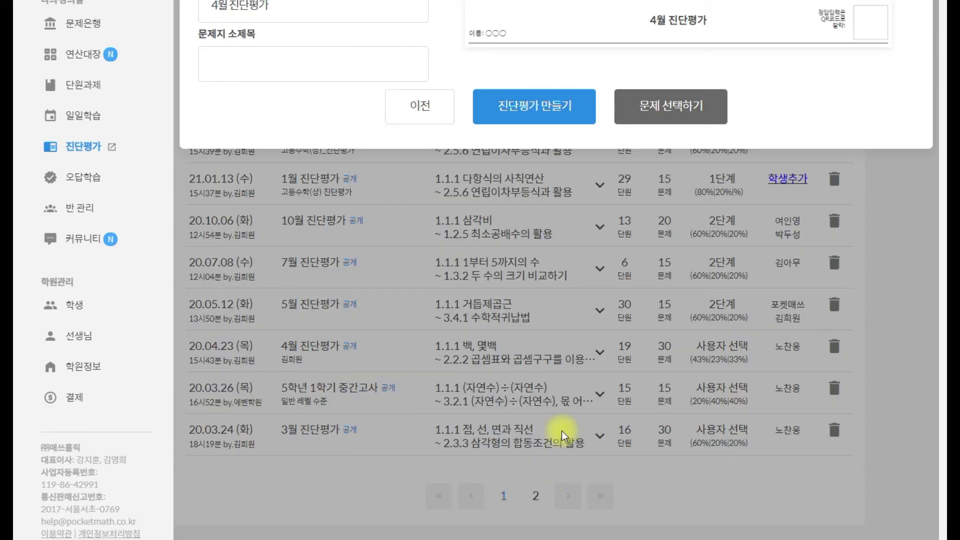
# - Name the diagnostic assessment 4월 진단 and give its question sheet the subtitle 6666
pyautogui.scroll(4, 590, 343)
pyautogui.click(317, 166)
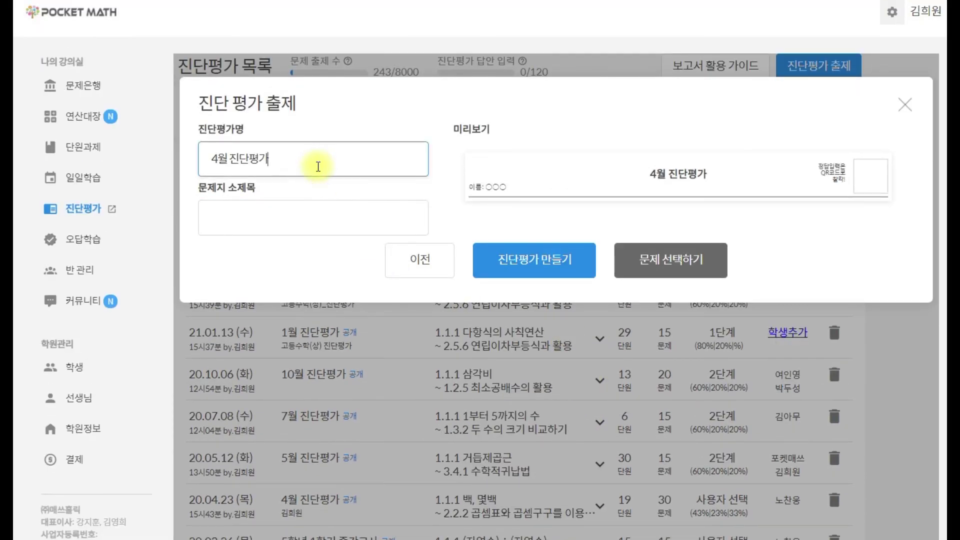
pyautogui.write('-66')
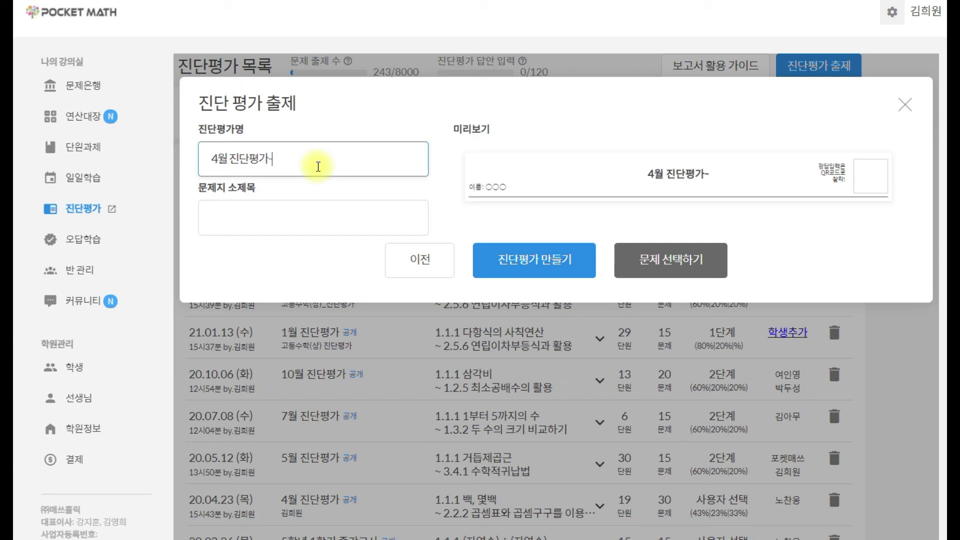
pyautogui.press('BackSpace')
pyautogui.press('BackSpace')
pyautogui.press('BackSpace')
pyautogui.press('BackSpace')
pyautogui.press('BackSpace')
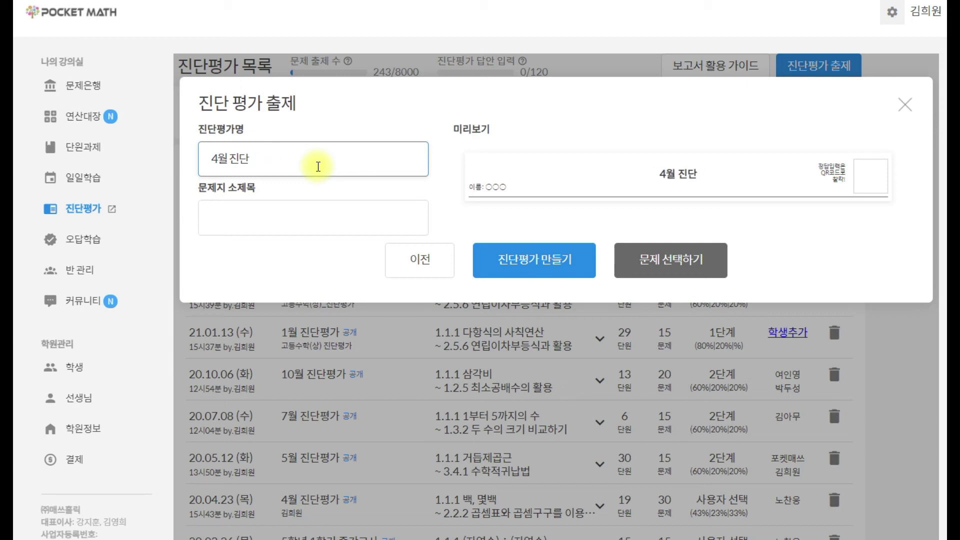
pyautogui.click(306, 218)
pyautogui.write('6666')
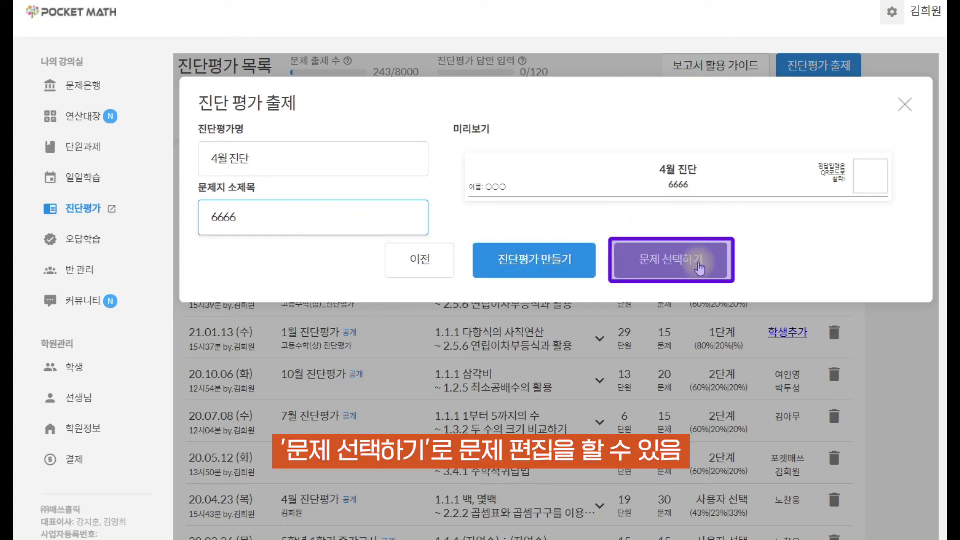
# - Open the question selection for the assessment and look through the chosen and additional questions
pyautogui.click(699, 269)
pyautogui.click(566, 55)
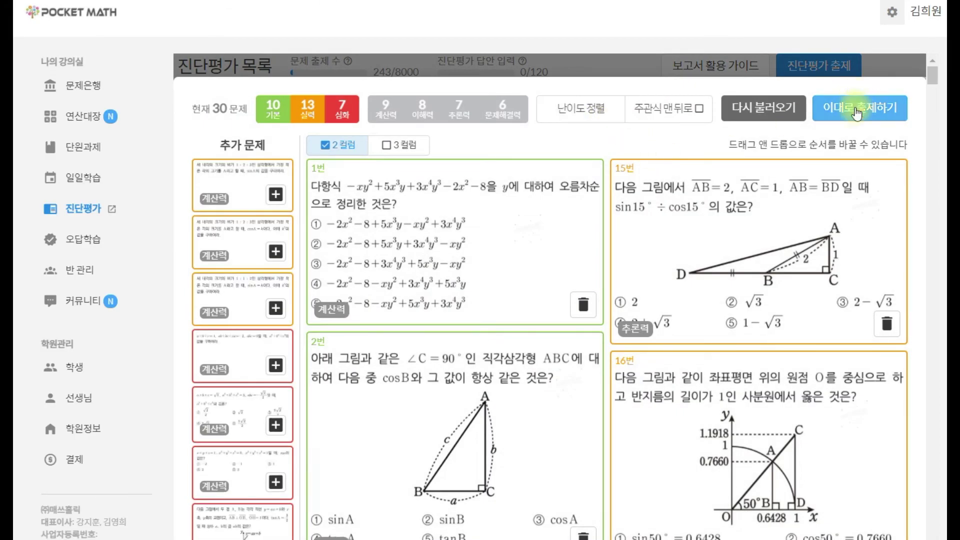
pyautogui.scroll(-18, 835, 145)
pyautogui.scroll(-20, 842, 190)
pyautogui.scroll(18, 810, 225)
pyautogui.scroll(20, 798, 222)
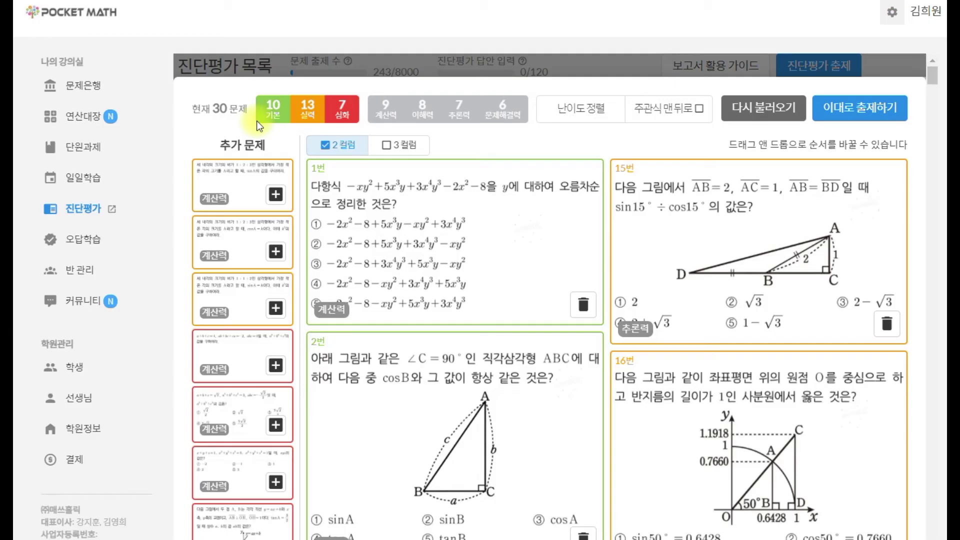
# - Issue the assessment with the current questions and assign it to the 초등4 sample student
pyautogui.click(878, 115)
pyautogui.click(696, 249)
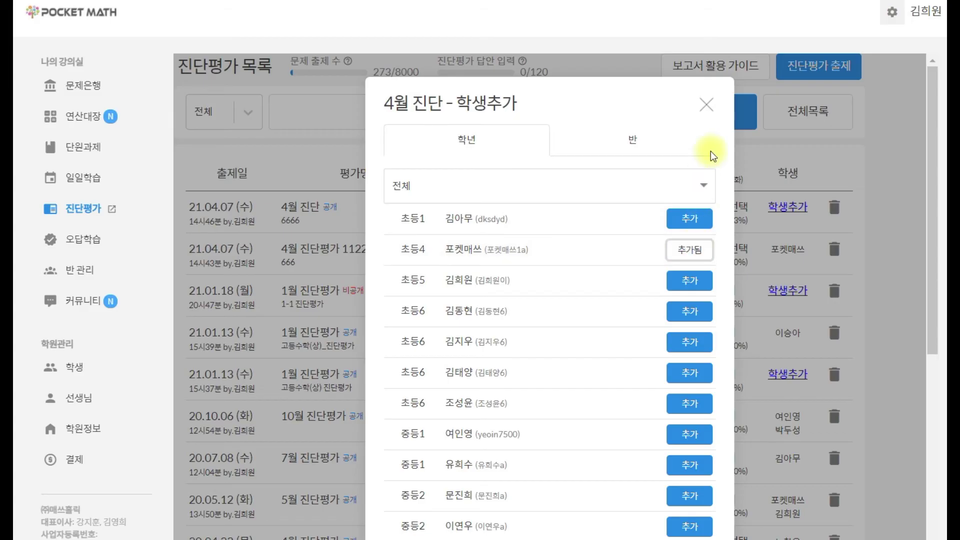
pyautogui.click(705, 106)
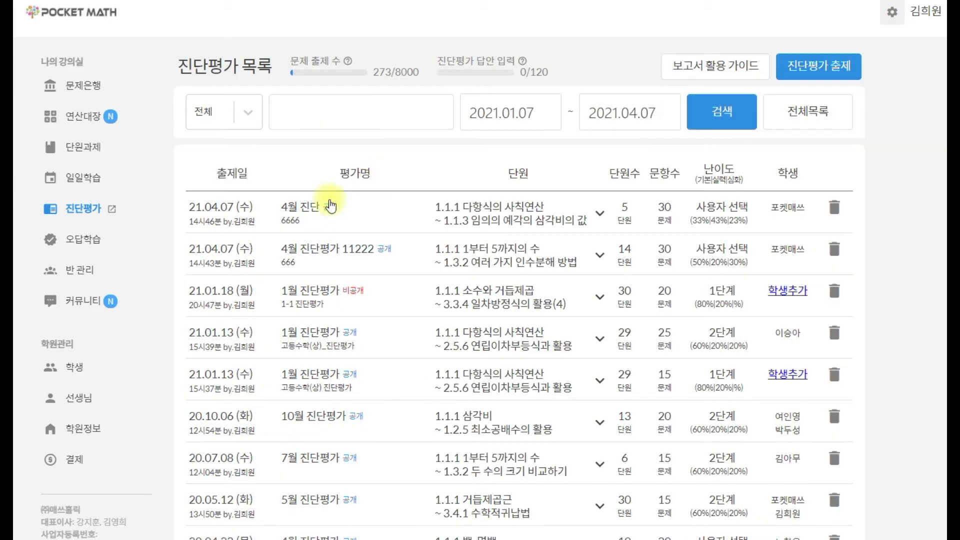
# - Open the 4월 진단 assessment and send the sample student's question sheet to print
pyautogui.click(311, 205)
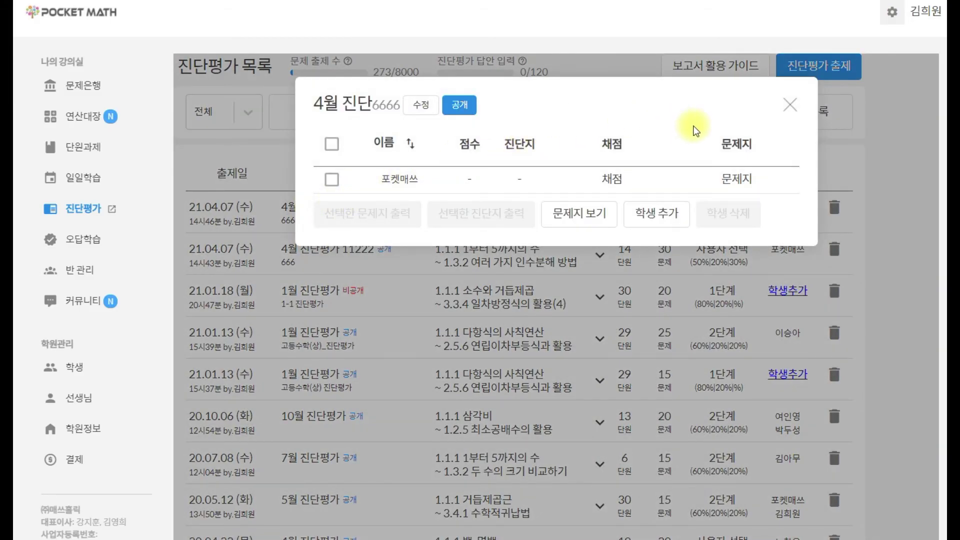
pyautogui.click(737, 179)
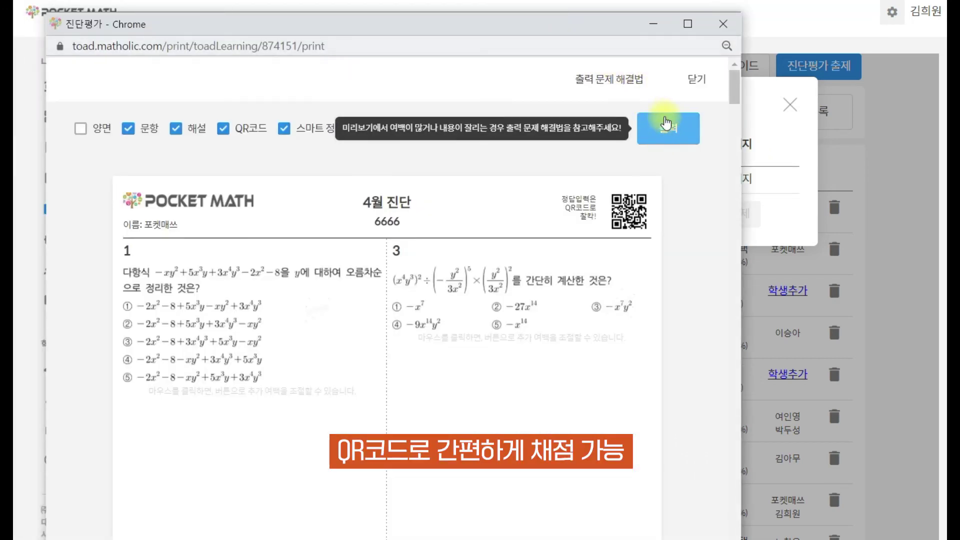
pyautogui.click(667, 128)
pyautogui.click(894, 5)
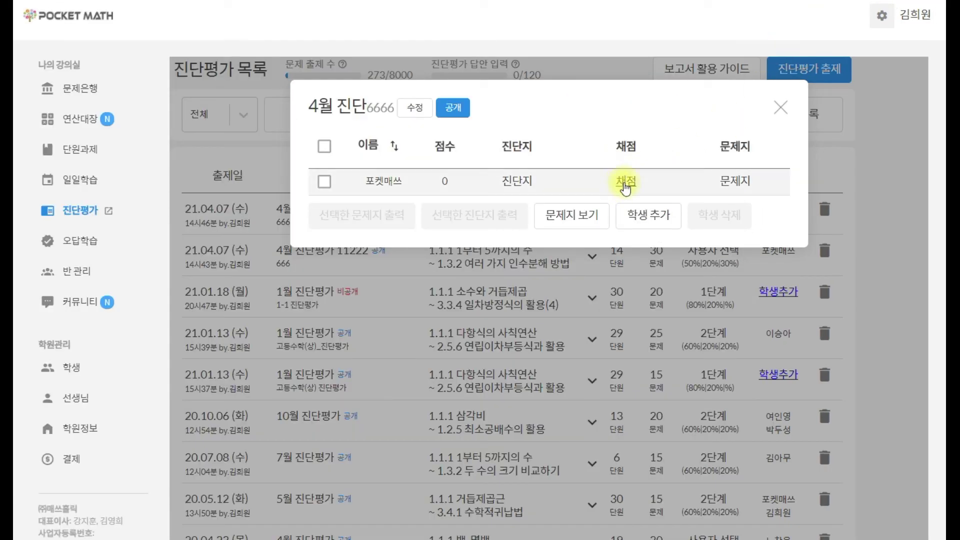
# - Open the sample student's 진단지 report, show only the 상세 version instead of 요약, and look through its pages
pyautogui.click(508, 183)
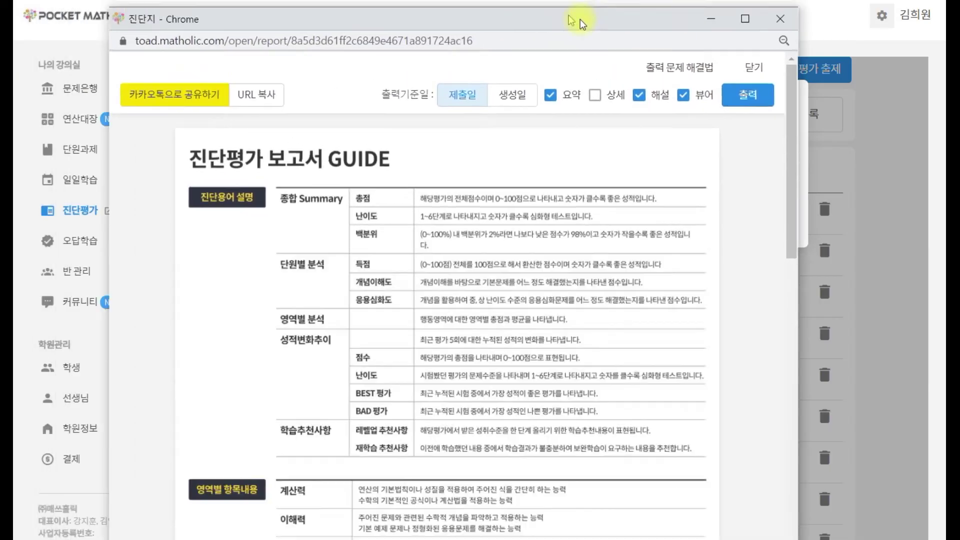
pyautogui.moveTo(580, 19); pyautogui.dragTo(608, 29)
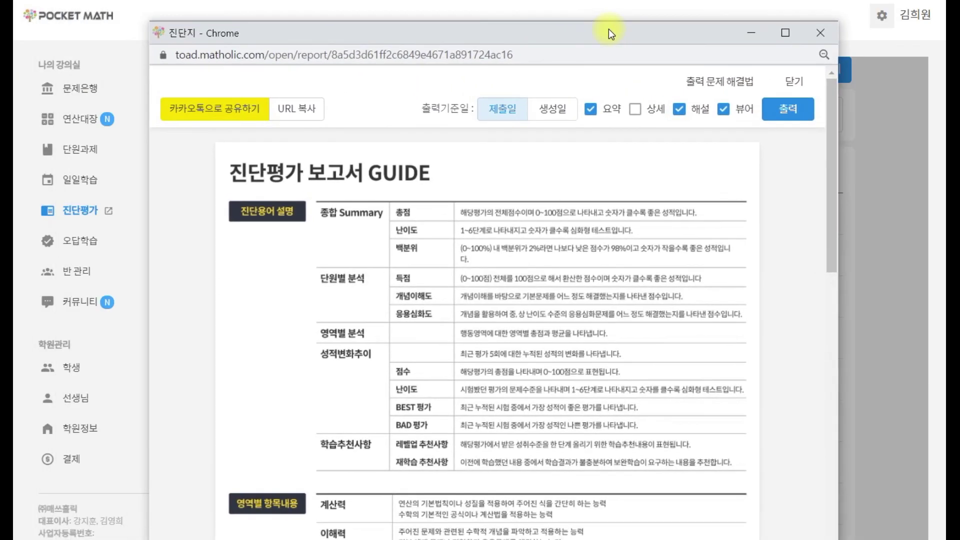
pyautogui.click(636, 111)
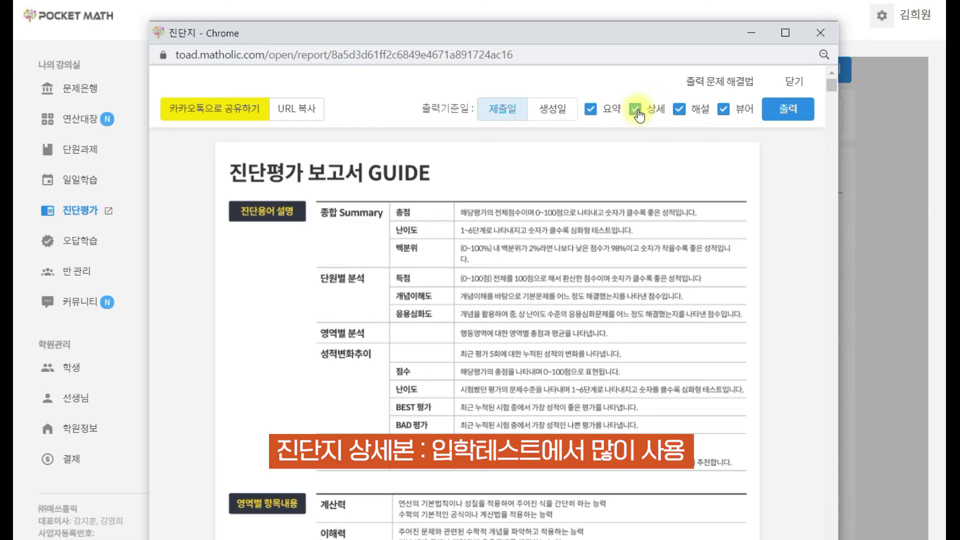
pyautogui.click(608, 110)
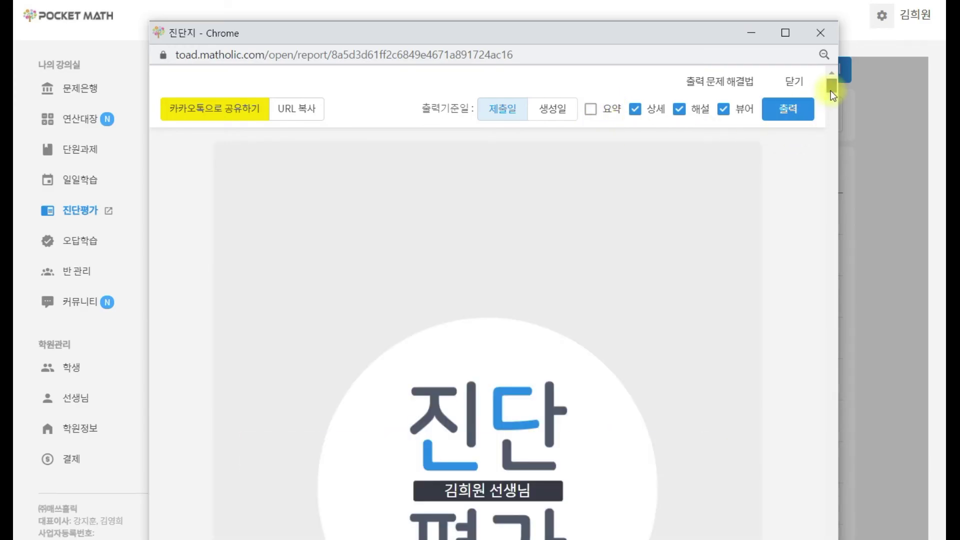
pyautogui.moveTo(830, 91); pyautogui.dragTo(835, 512)
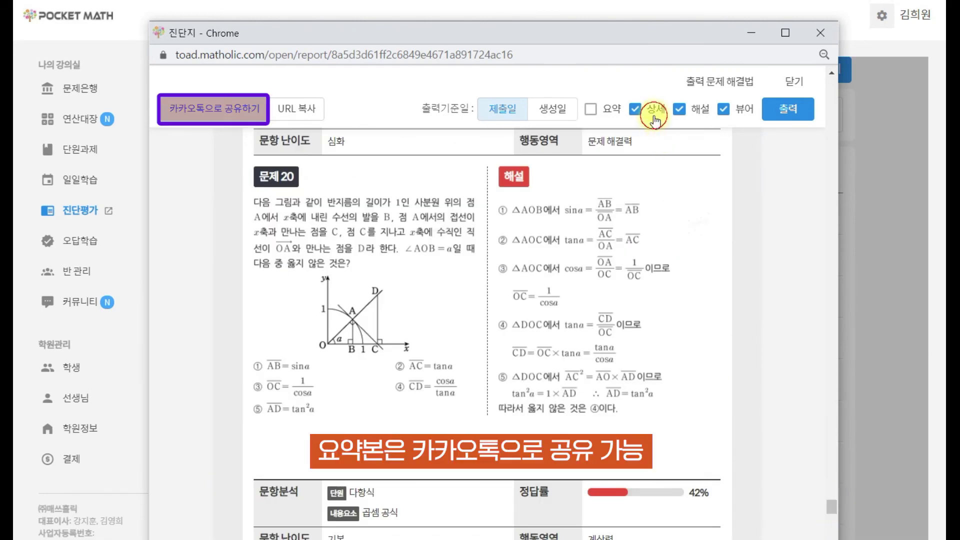
# - Switch the report back to the 요약 version without 상세, look over it and close the report window
pyautogui.click(635, 109)
pyautogui.click(590, 109)
pyautogui.moveTo(826, 169); pyautogui.dragTo(840, 113)
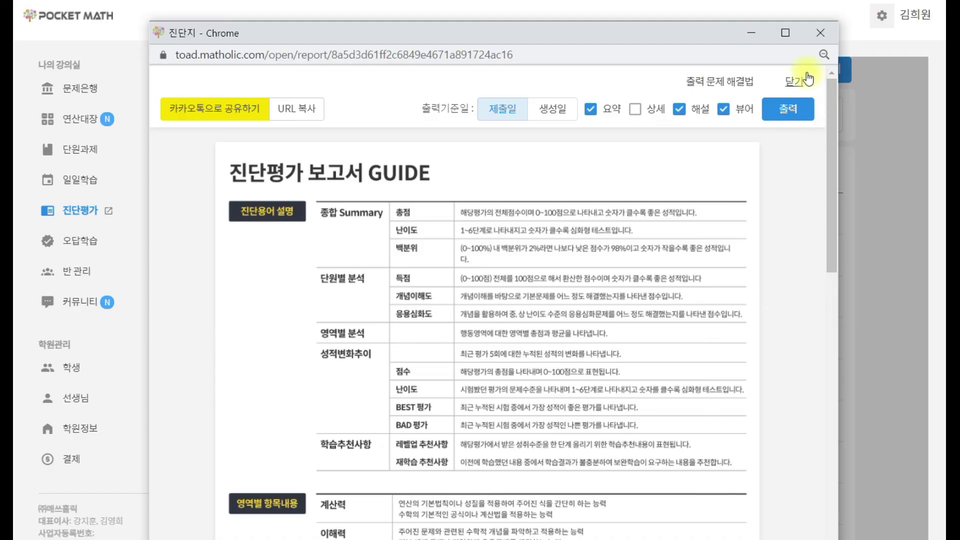
pyautogui.click(820, 34)
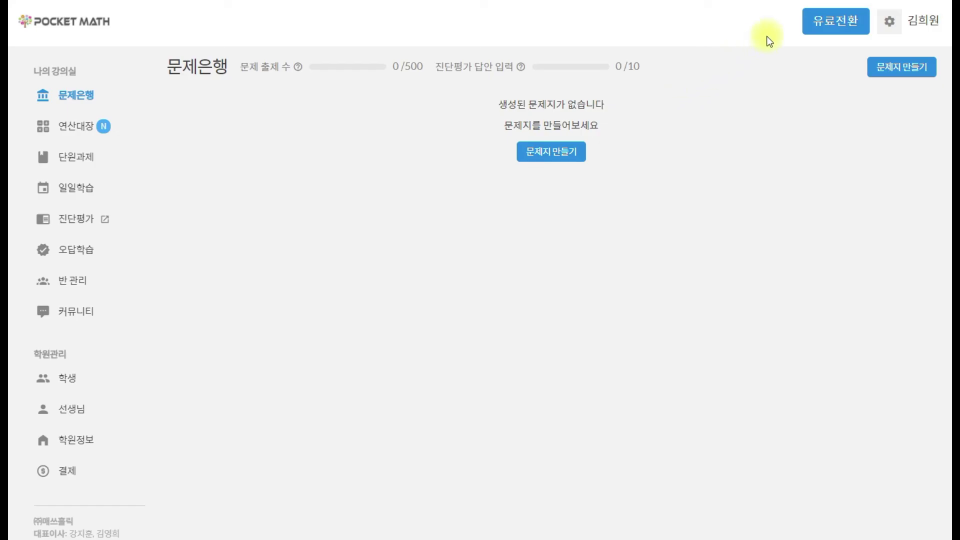
# - Start the conversion to a paid plan and accept the 기본요금제 of 120,000원 per month
pyautogui.click(842, 23)
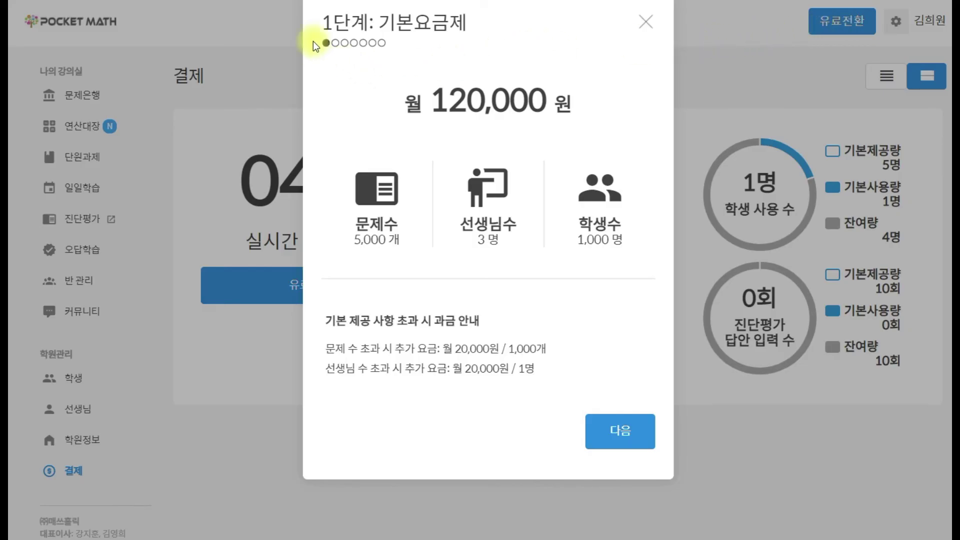
pyautogui.click(613, 425)
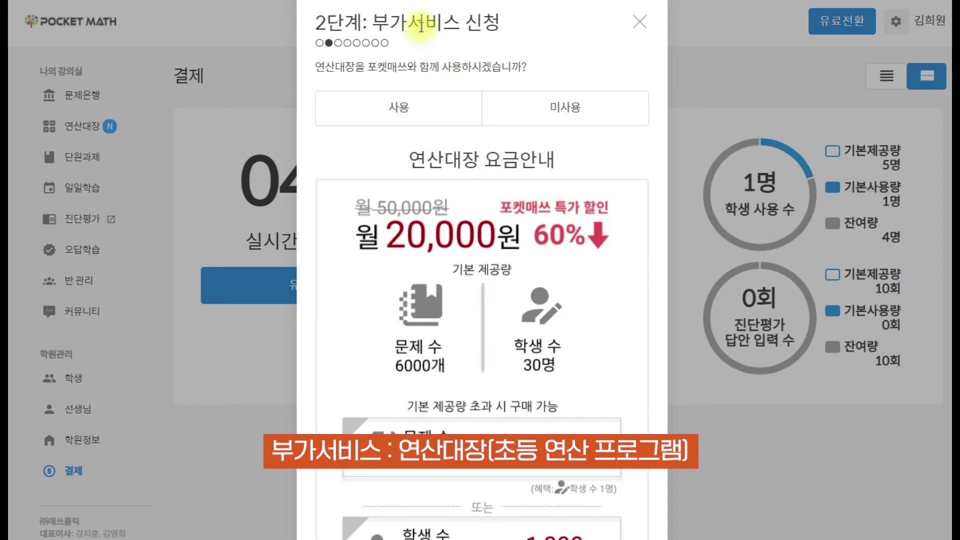
# - Look over the 연산대장 add-on's pricing in the 부가서비스 신청 stage and set the add-on to 미사용
pyautogui.scroll(-4, 528, 38)
pyautogui.scroll(4, 527, 38)
pyautogui.moveTo(316, 66); pyautogui.dragTo(355, 67)
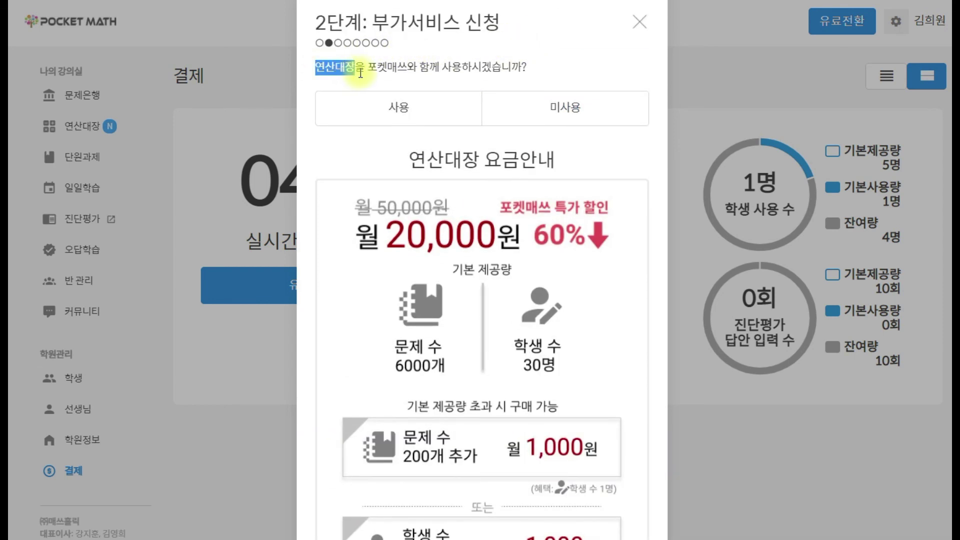
pyautogui.click(457, 120)
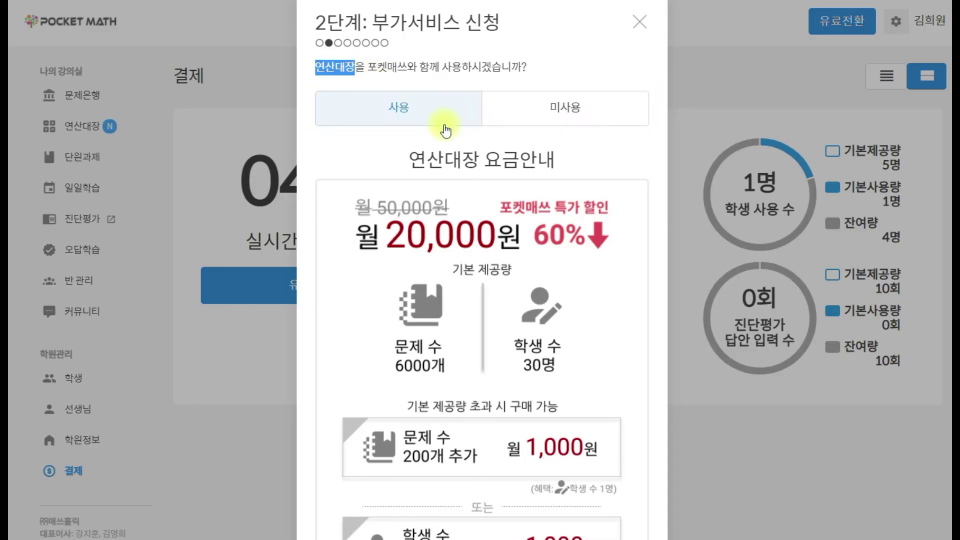
pyautogui.click(585, 112)
pyautogui.scroll(-4, 638, 200)
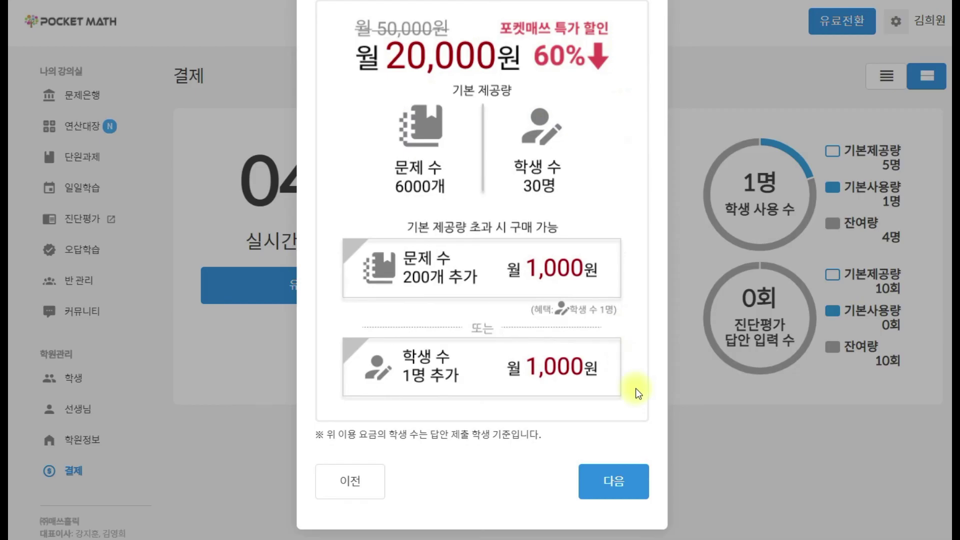
# - Continue to the 세금계산서 정보 입력 stage and set the 발행 종류 to 개인
pyautogui.click(631, 478)
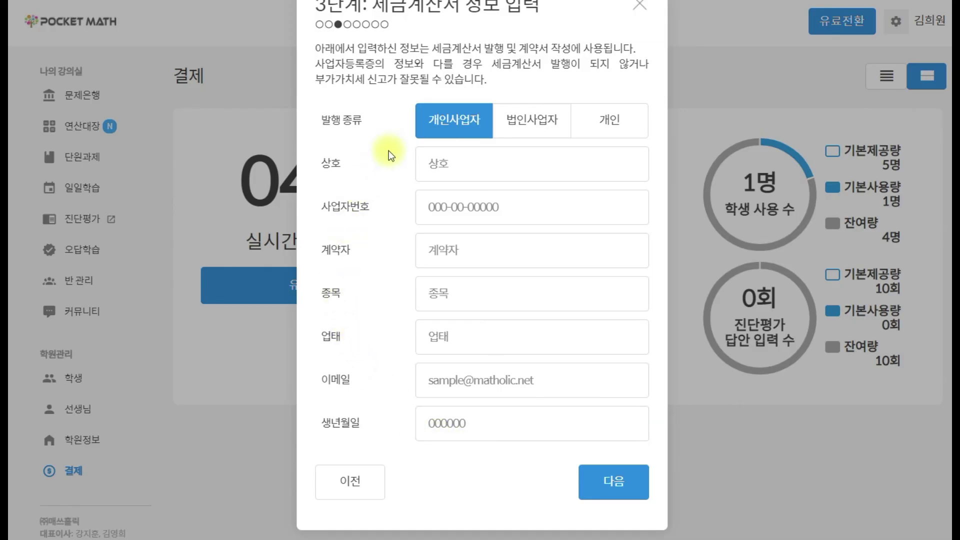
pyautogui.click(593, 129)
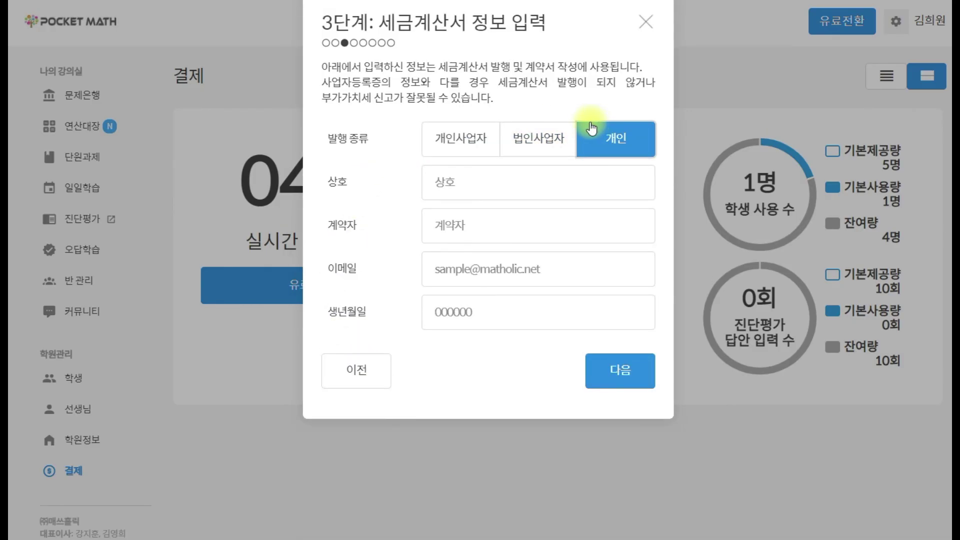